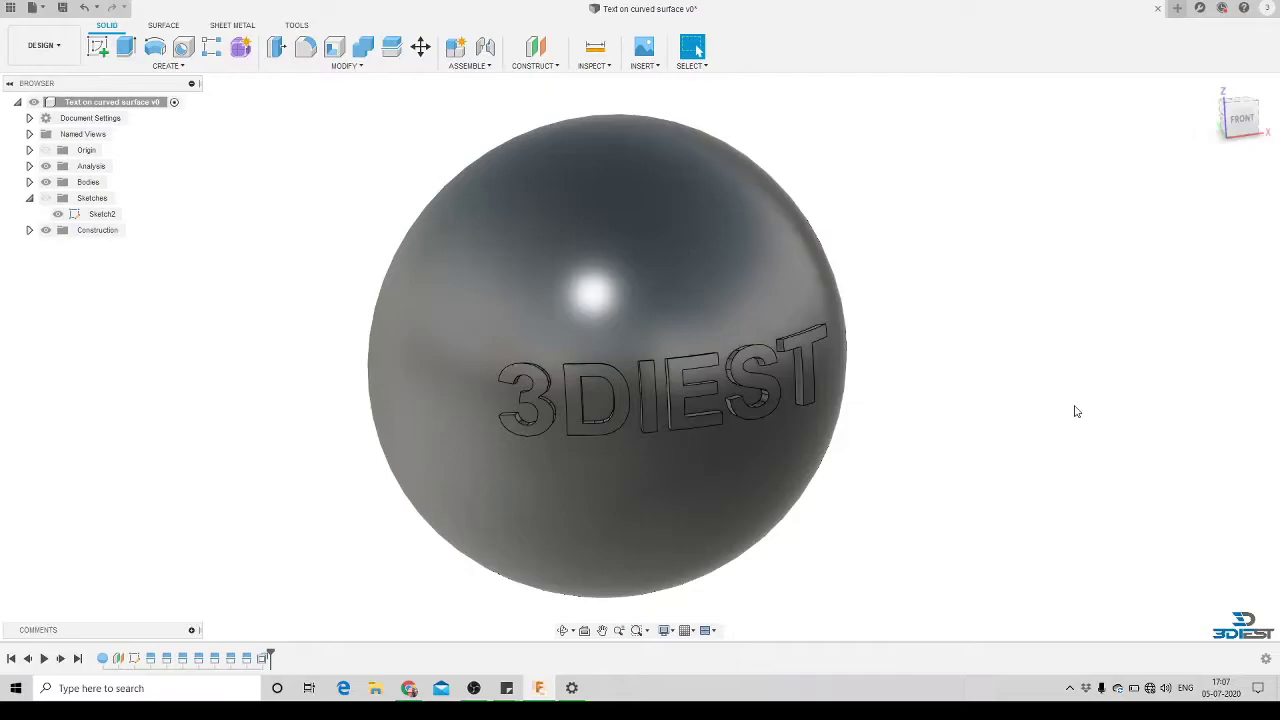
left_click(565, 630)
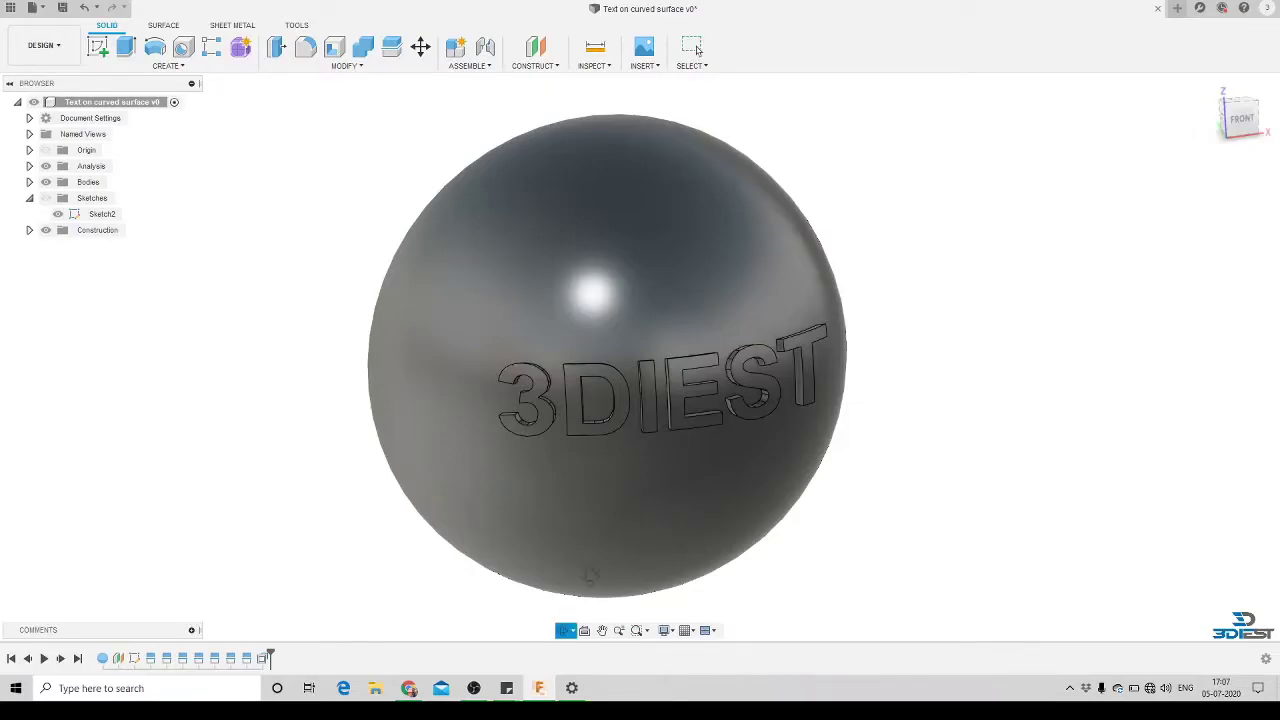
left_click_drag(764, 513, 741, 474)
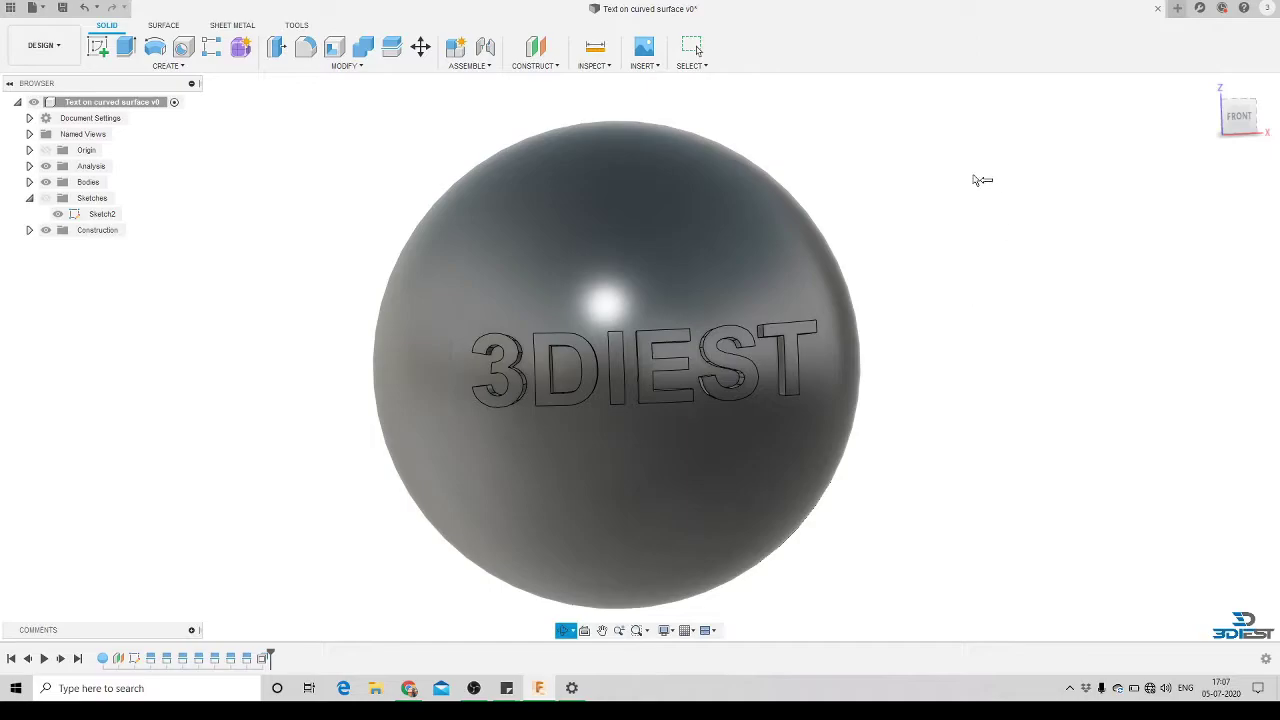
key("Escape")
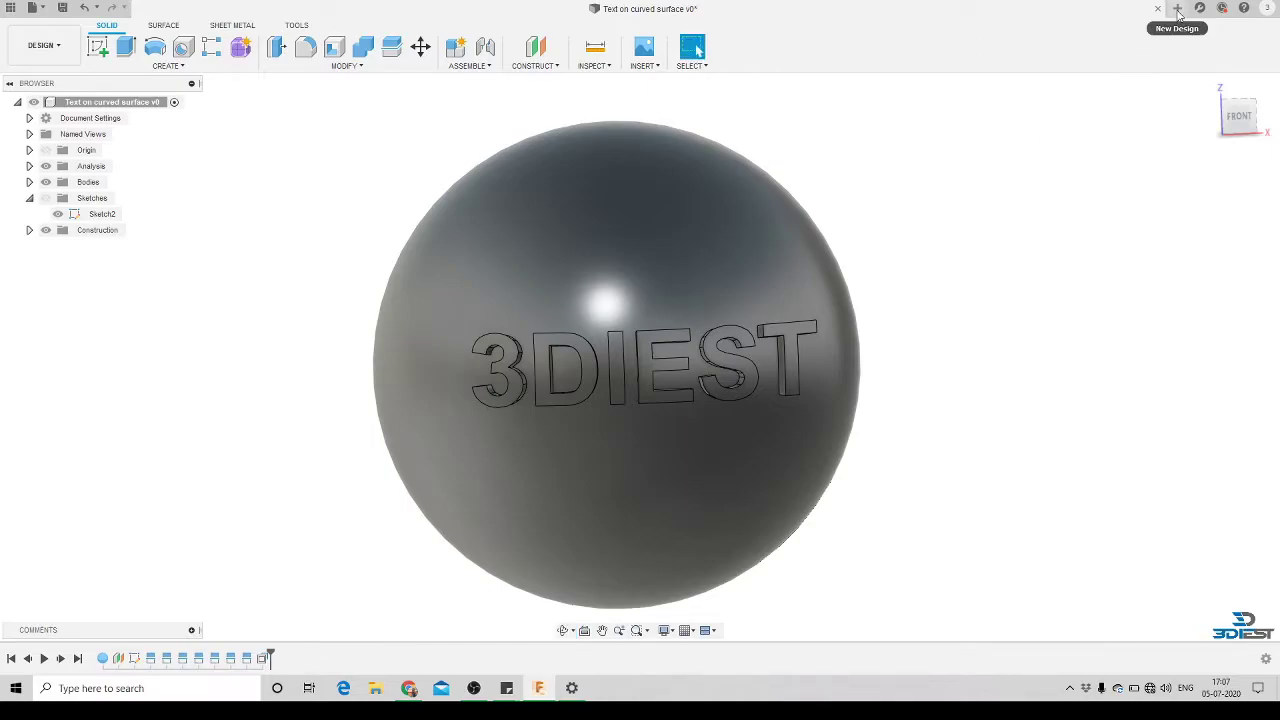
Create a new empty design and close the "Text on curved surface" design without saving its changes.
left_click(1178, 9)
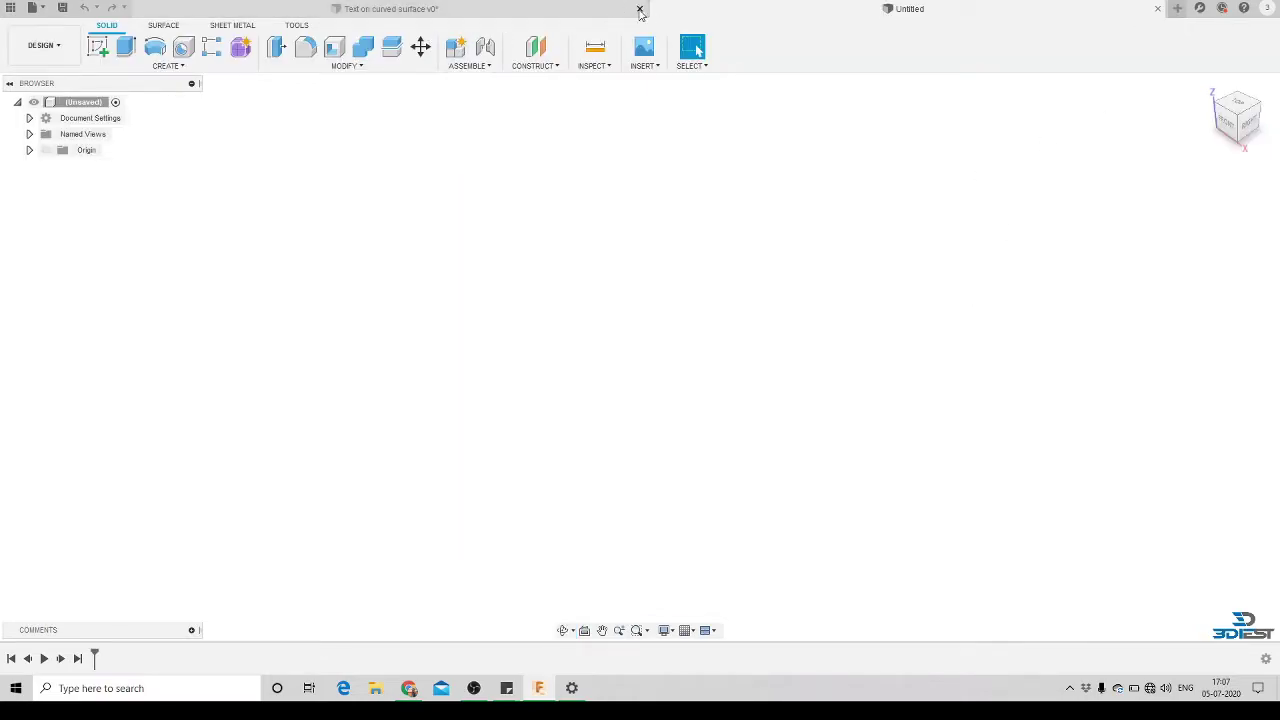
left_click(640, 9)
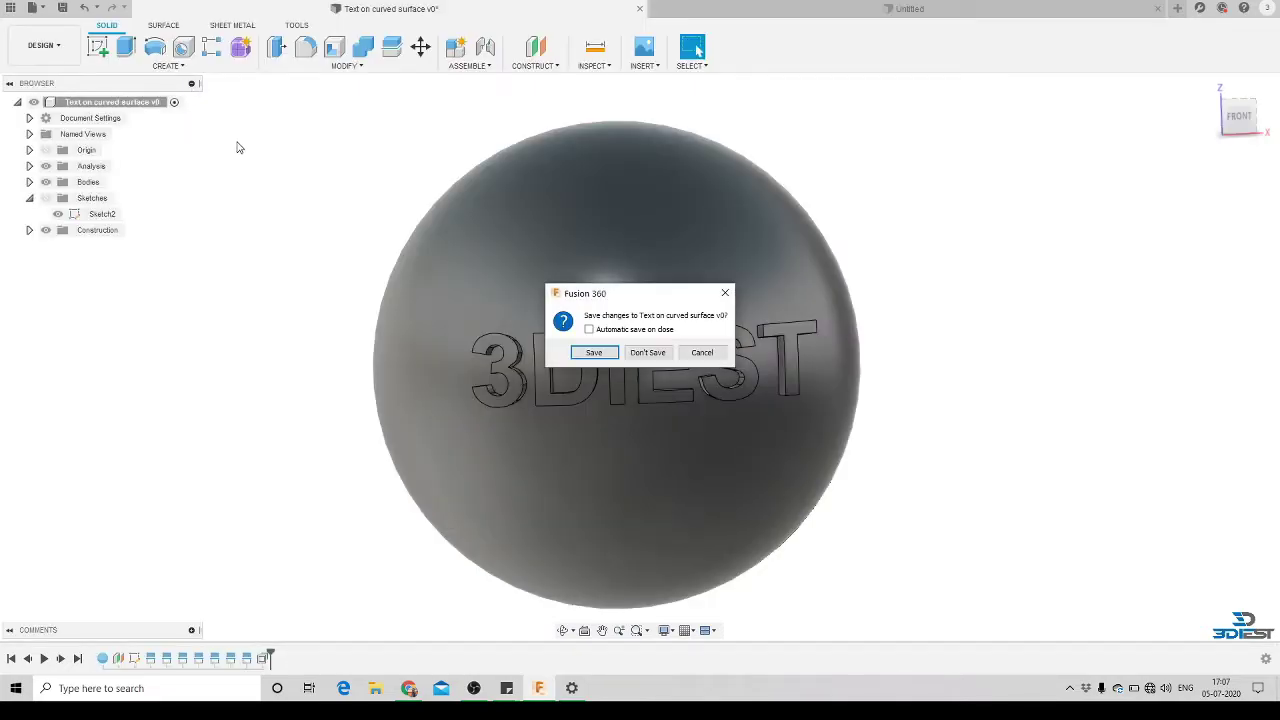
left_click(647, 352)
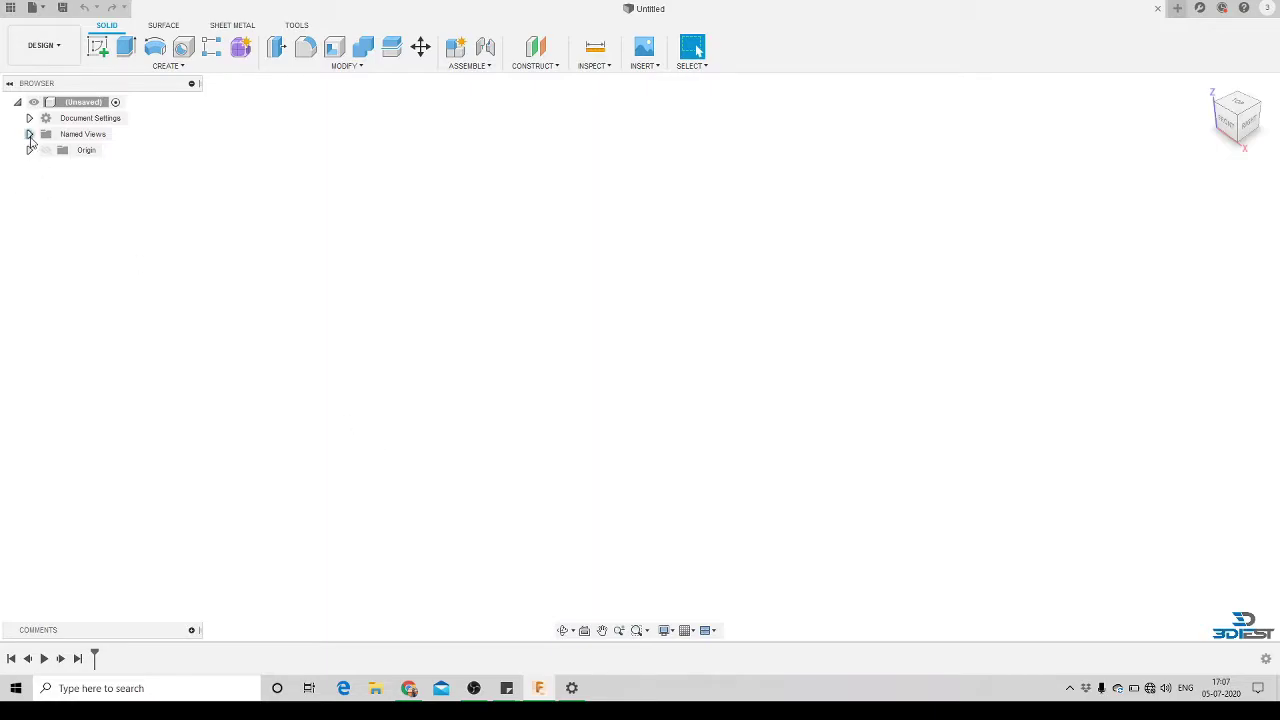
Expand the document settings of the new design to check its units.
left_click(29, 134)
left_click(29, 134)
left_click(29, 118)
mouse_move(91, 136)
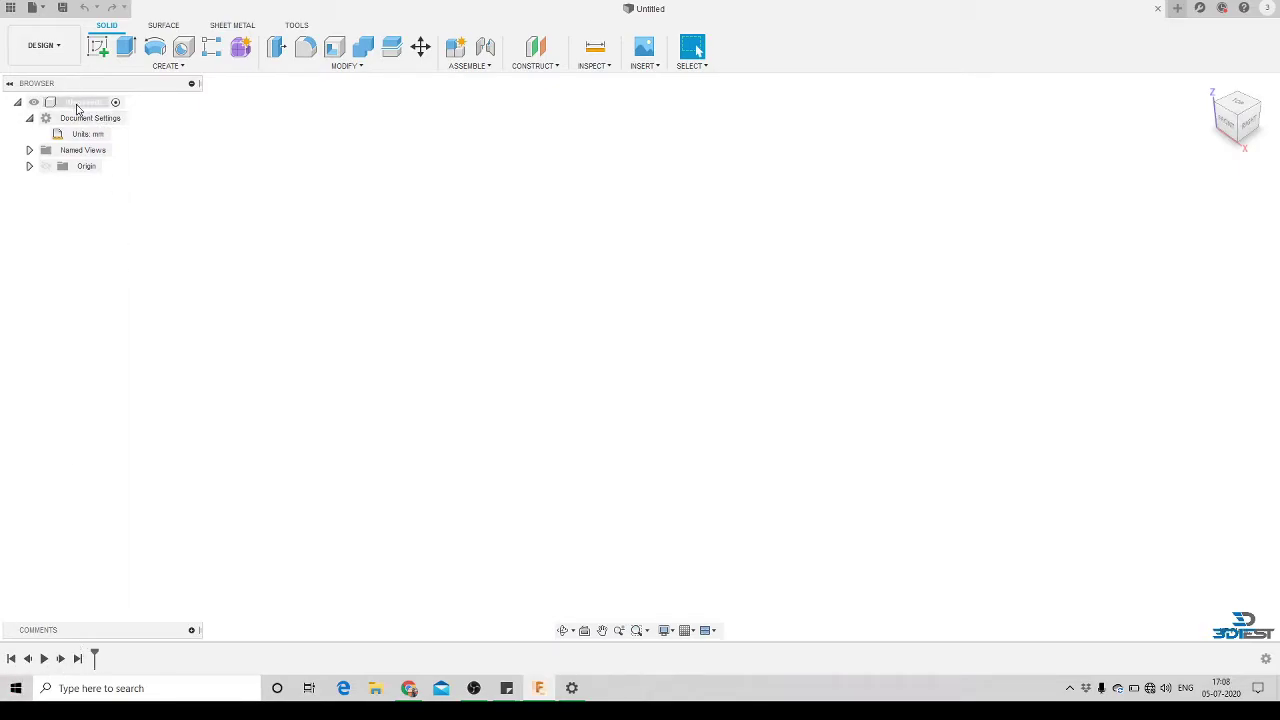
right_click(77, 109)
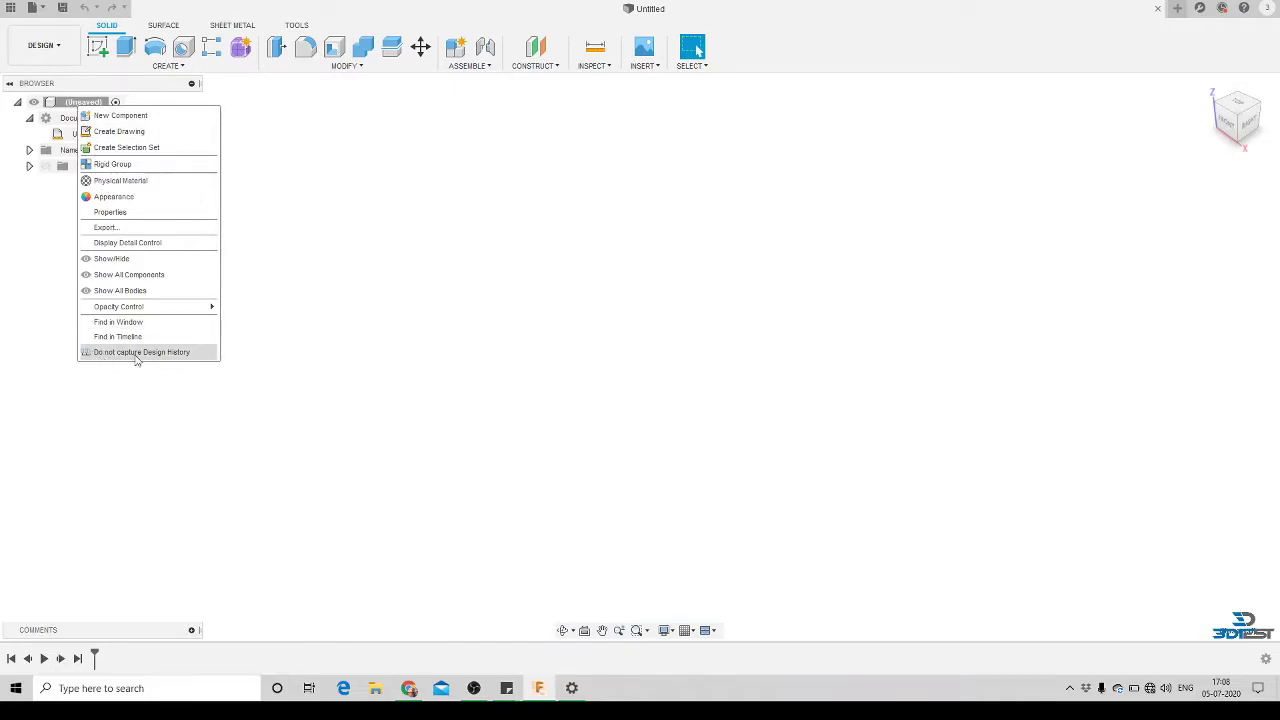
left_click(170, 430)
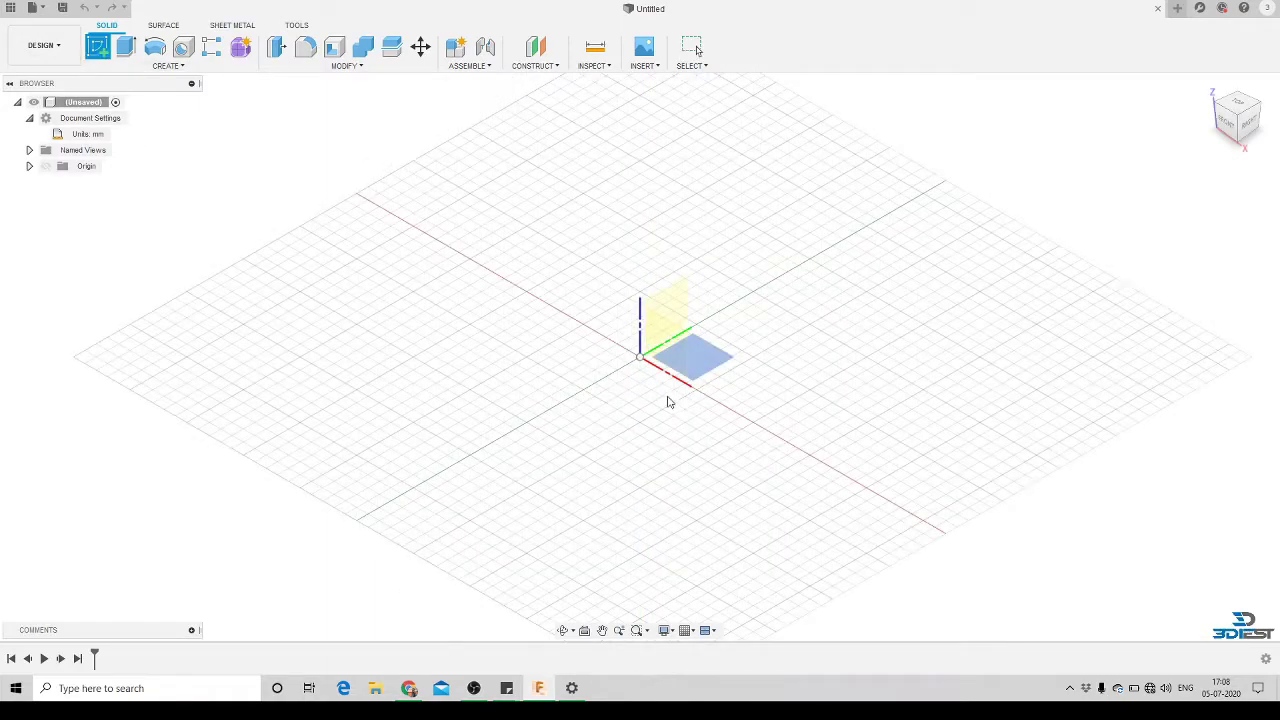
key("Escape")
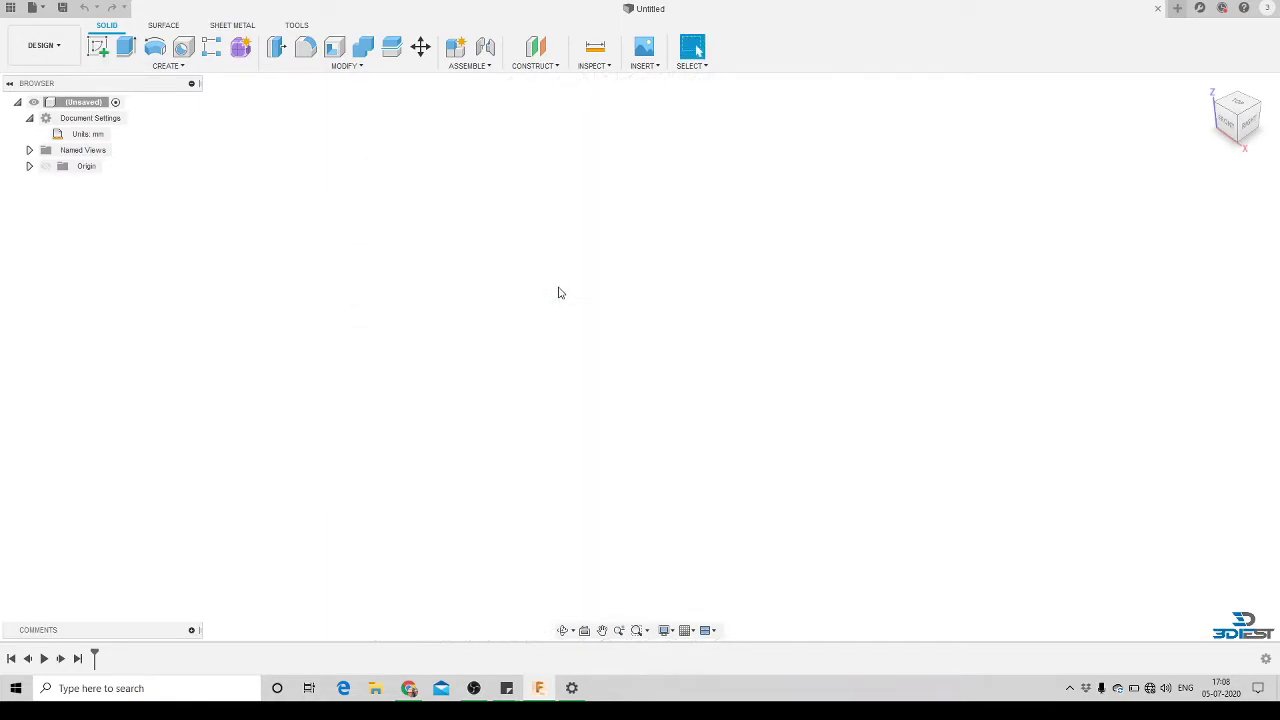
Create a solid sphere of 75 mm diameter as a new body, centred on the origin of the front (XZ) plane.
left_click(181, 67)
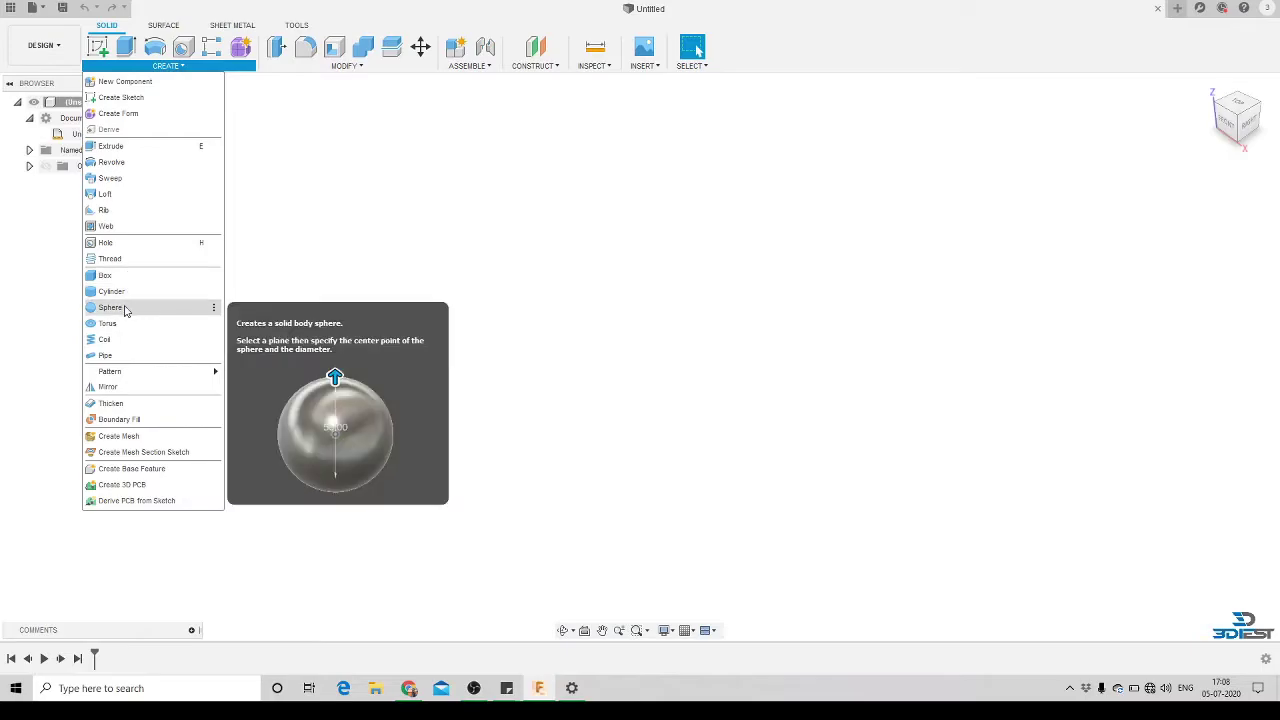
left_click(155, 307)
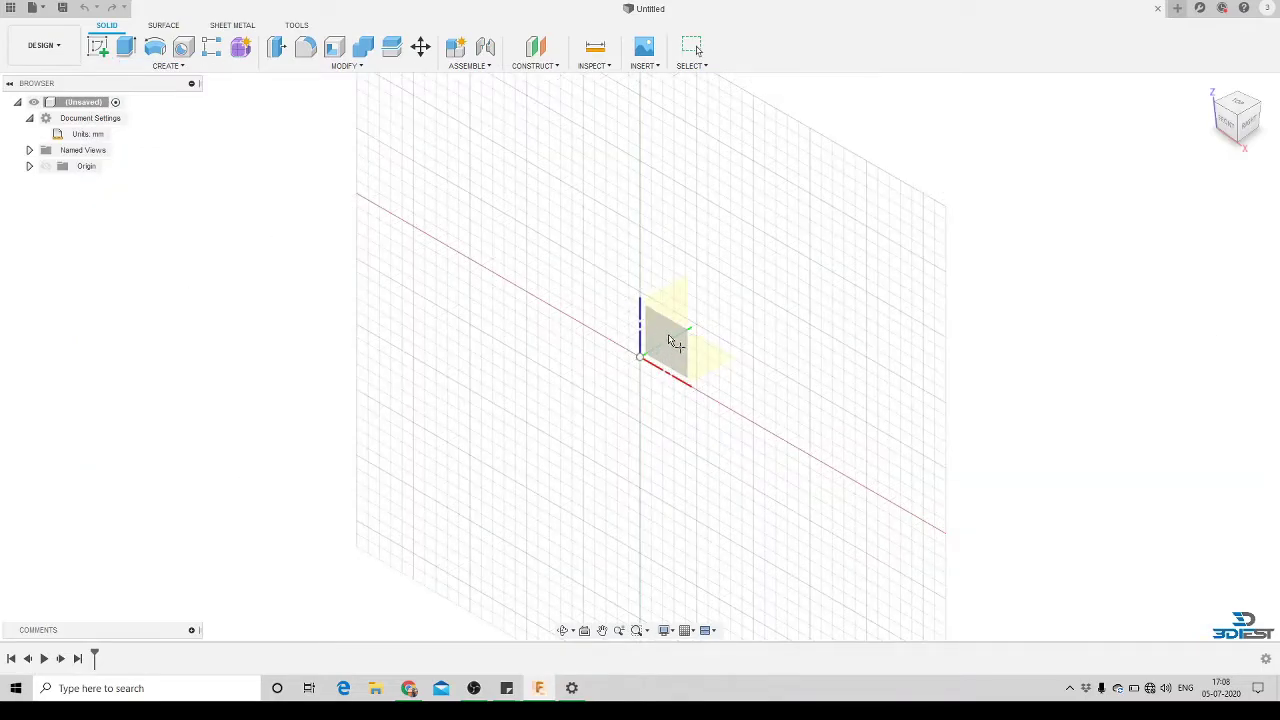
left_click(668, 348)
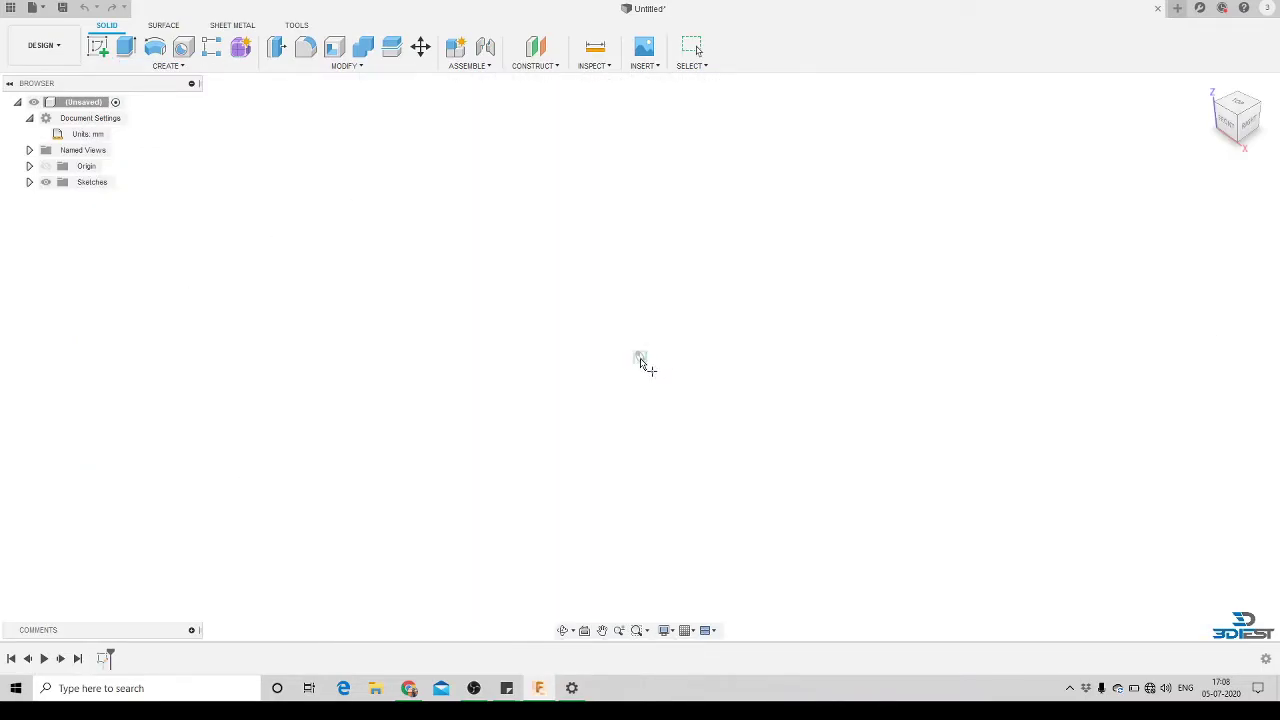
left_click(640, 360)
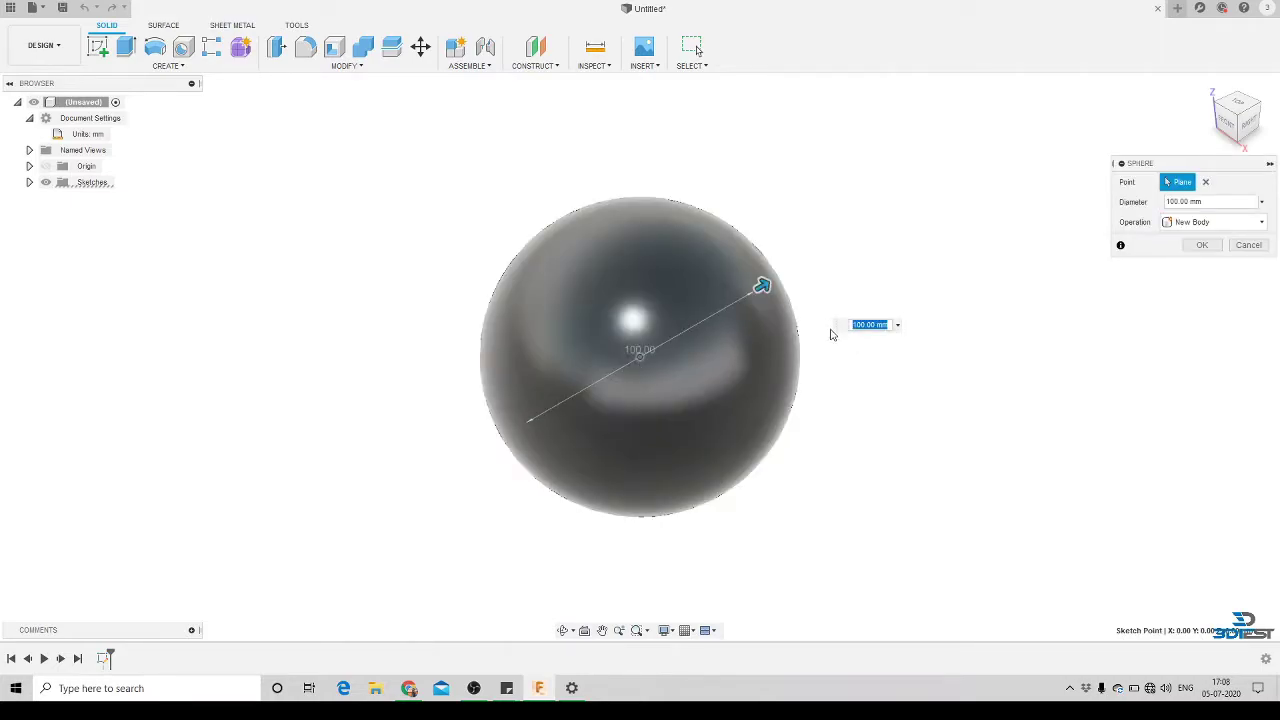
type("75")
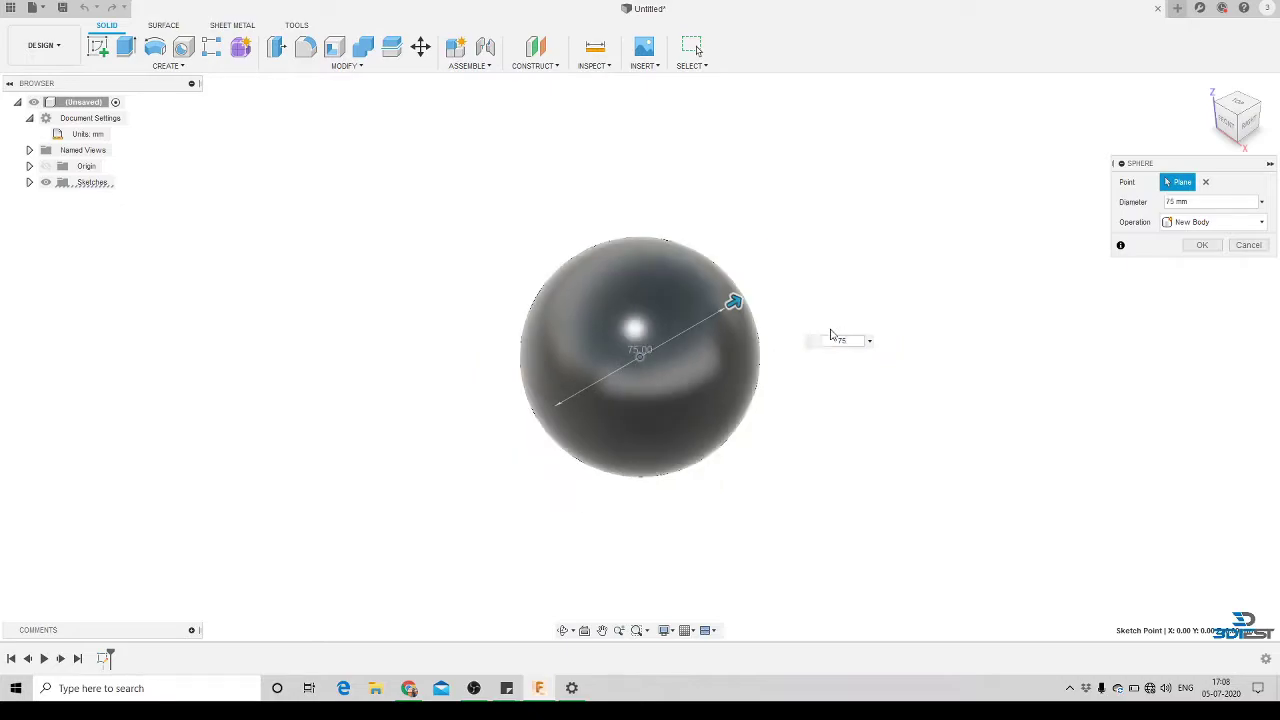
left_click(1203, 246)
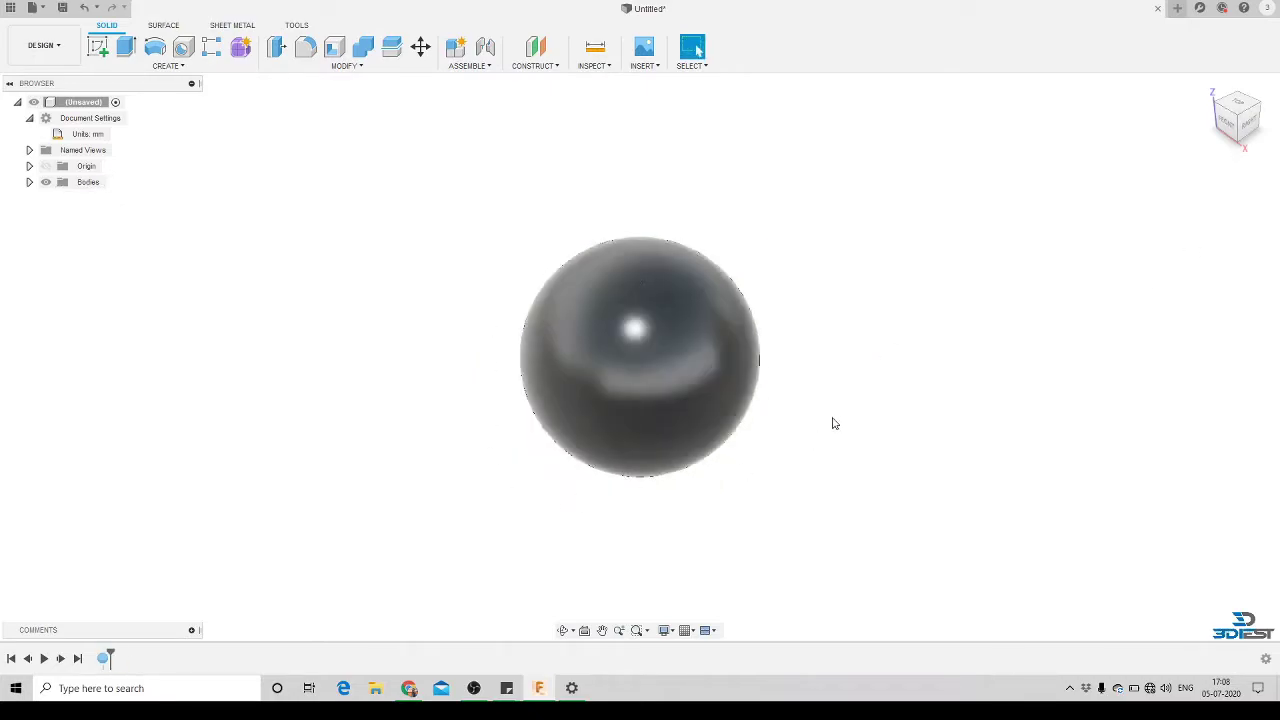
Begin an offset construction plane from the front (XZ) origin plane and pull it out to about -57 mm, in front of the sphere.
left_click(564, 630)
scroll(619, 376, "down", 2)
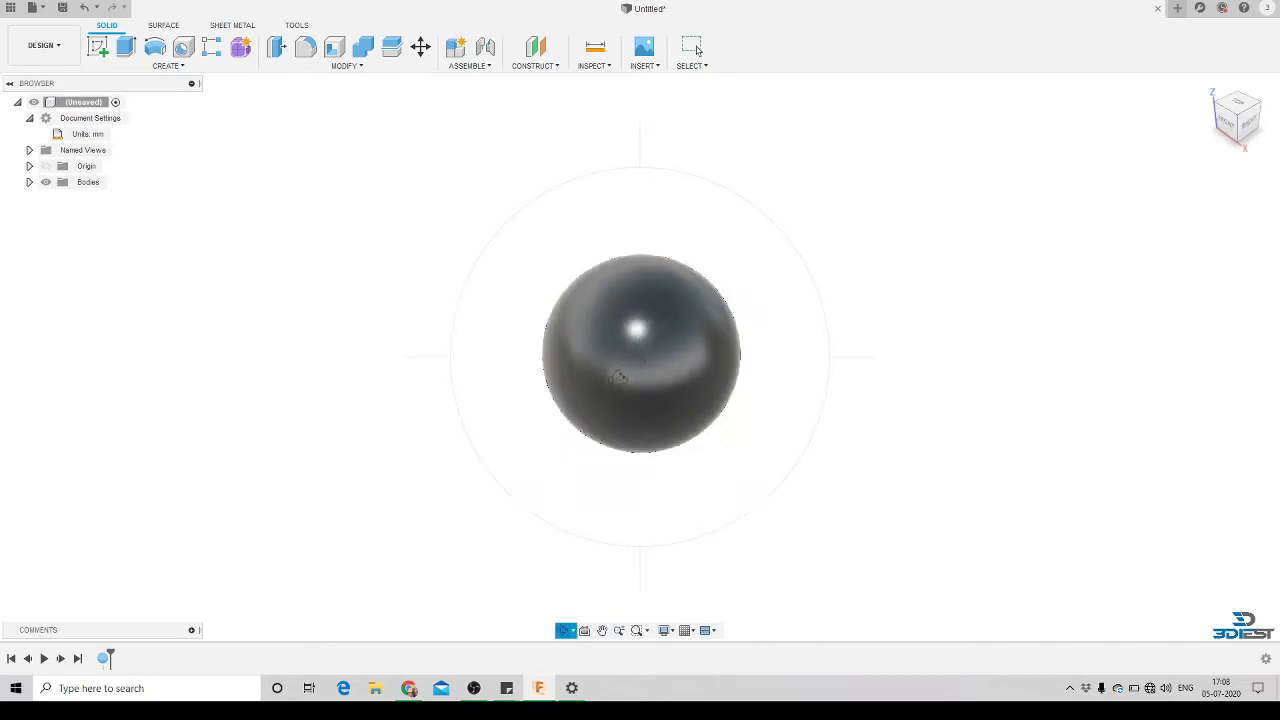
mouse_move(601, 355)
left_mouse_down()
mouse_move(551, 314)
mouse_move(613, 297)
mouse_move(737, 354)
mouse_move(686, 380)
mouse_move(760, 411)
mouse_move(543, 349)
mouse_move(434, 360)
left_mouse_up()
key("Escape")
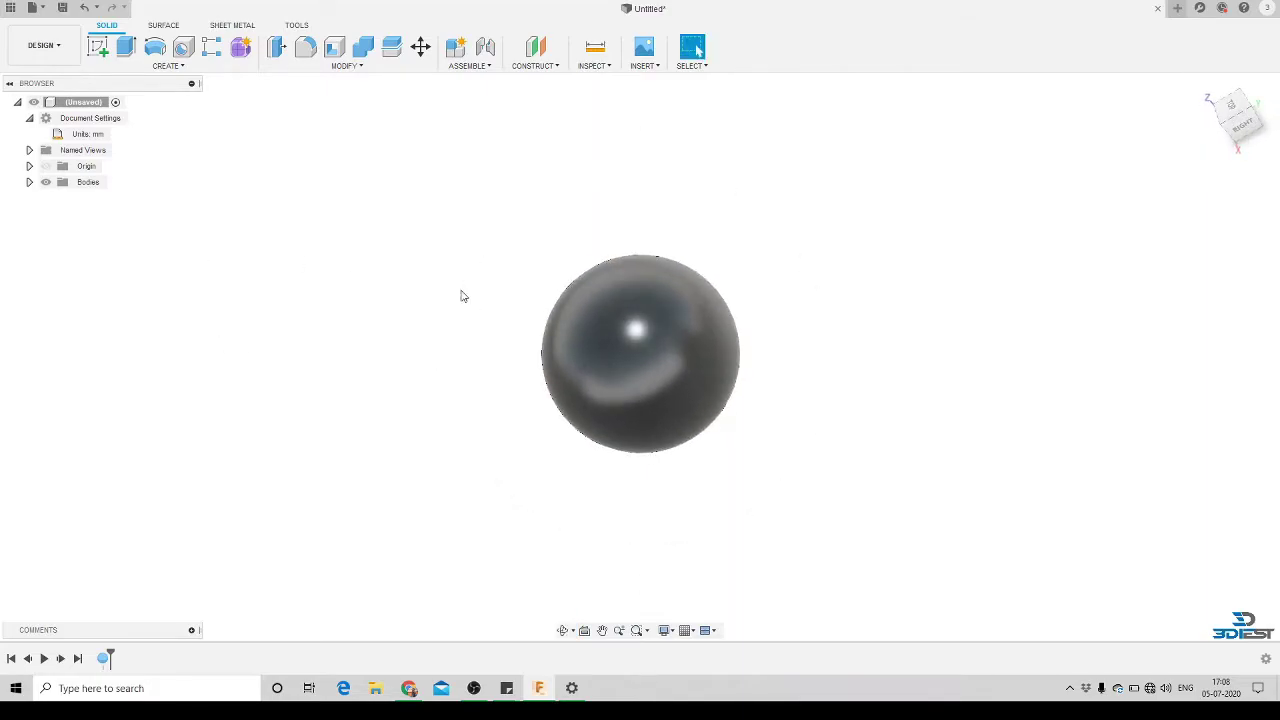
left_click(537, 50)
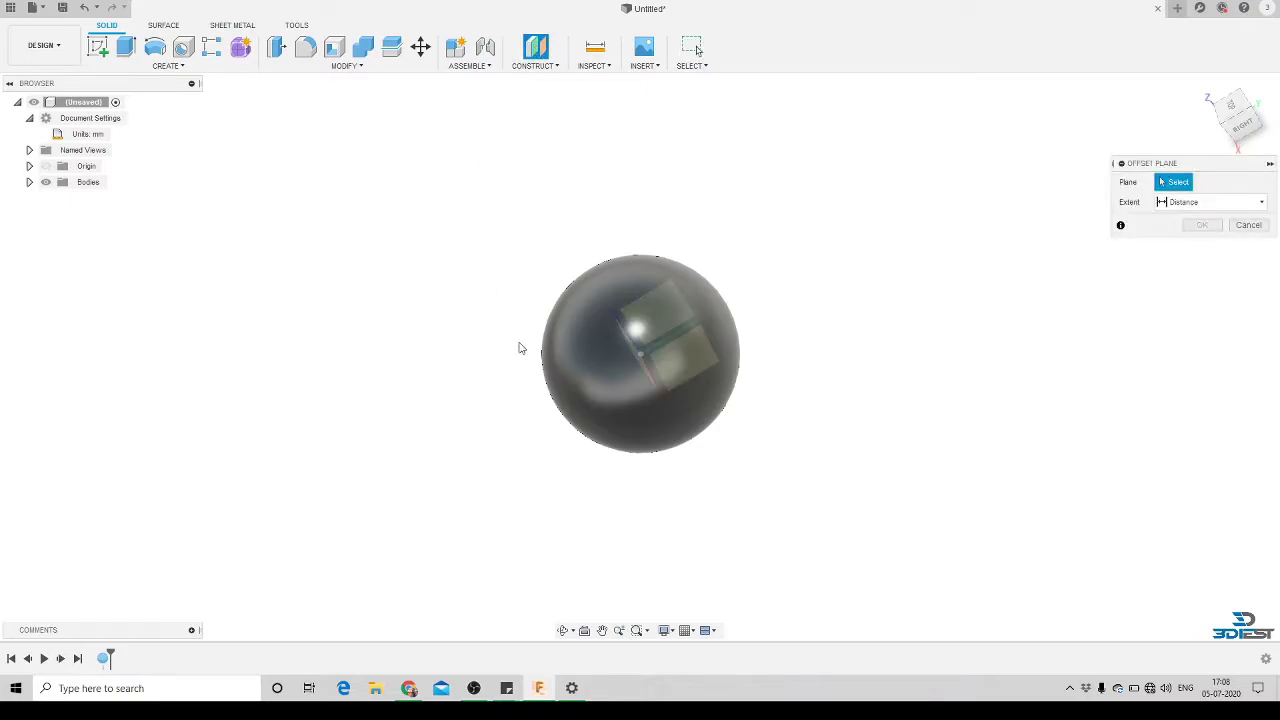
left_click(1212, 95)
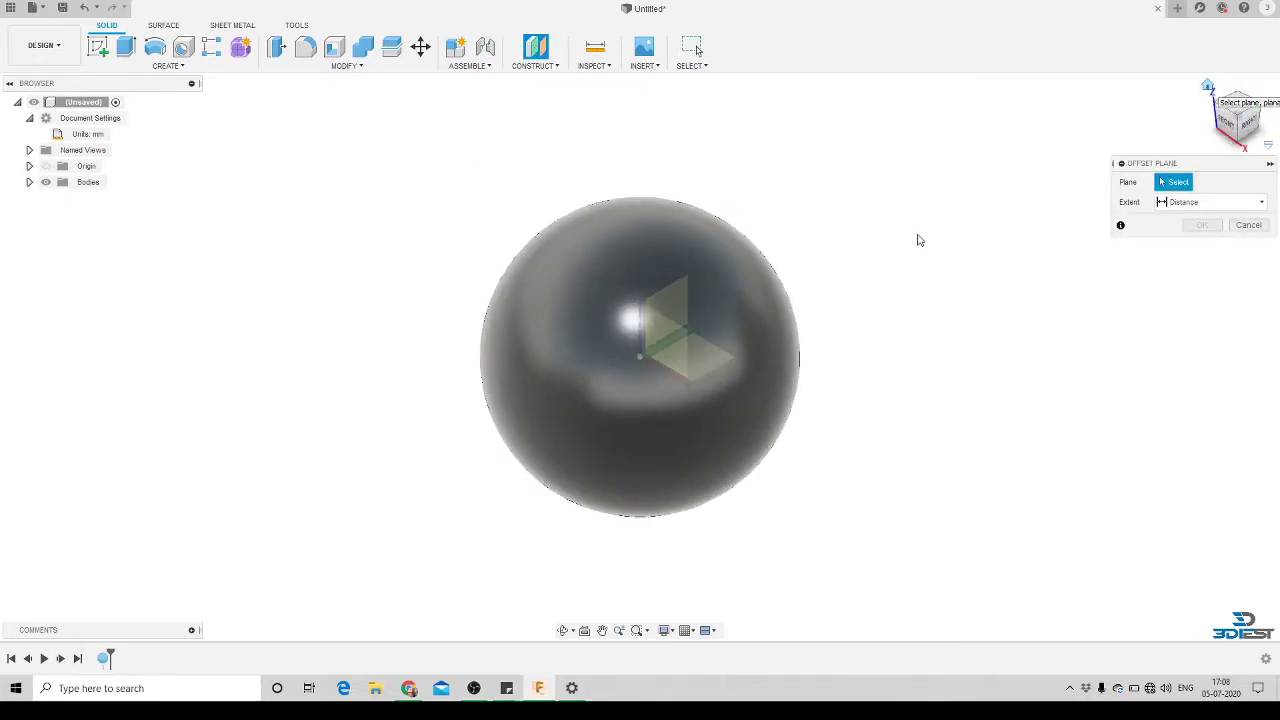
left_click(669, 351)
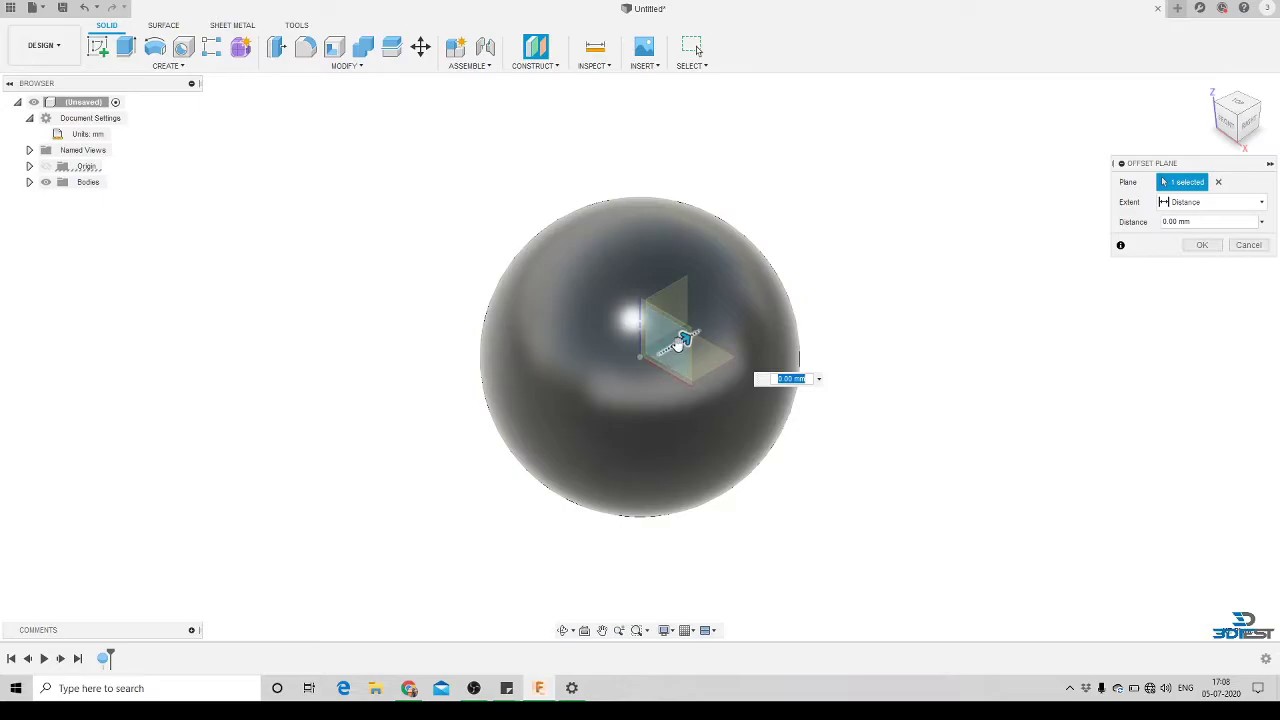
left_click_drag(681, 342, 493, 451)
Set the construction plane's offset distance to -40 mm and finish the plane just outside the sphere.
left_click(1252, 136)
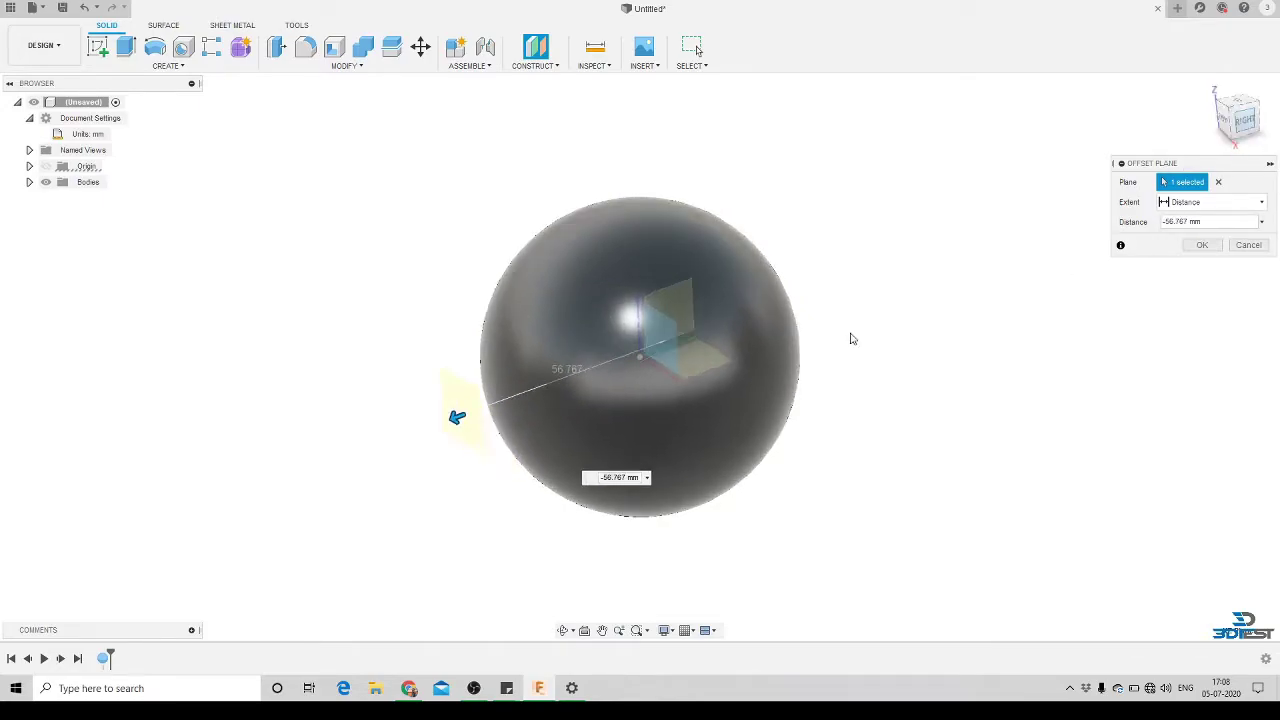
scroll(434, 304, "up", 1)
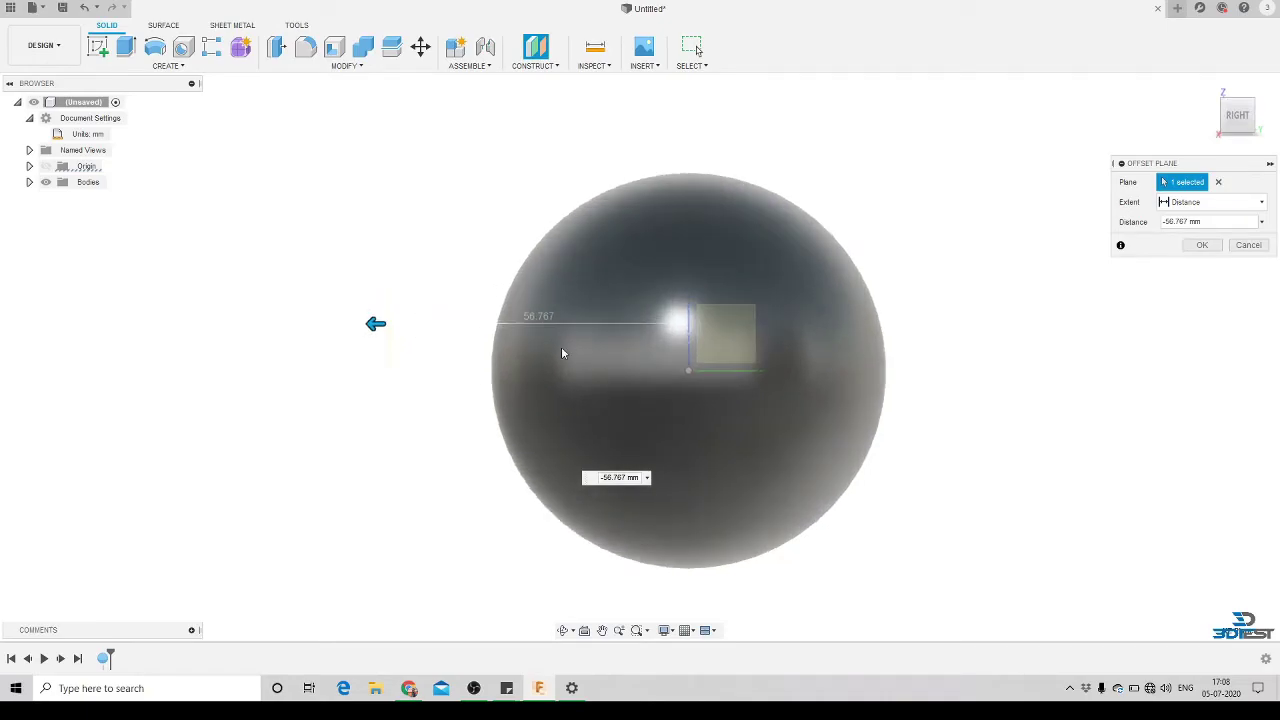
left_click_drag(376, 323, 462, 323)
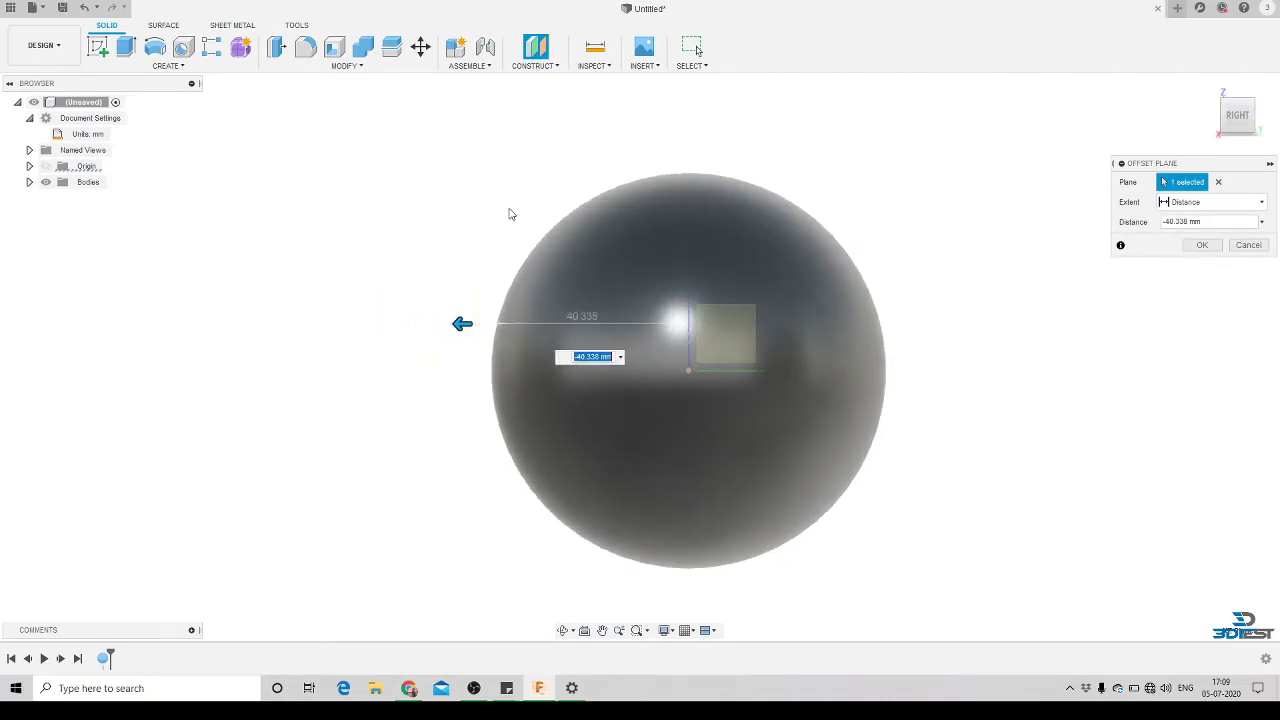
type("-40")
key("Return")
left_click(1202, 245)
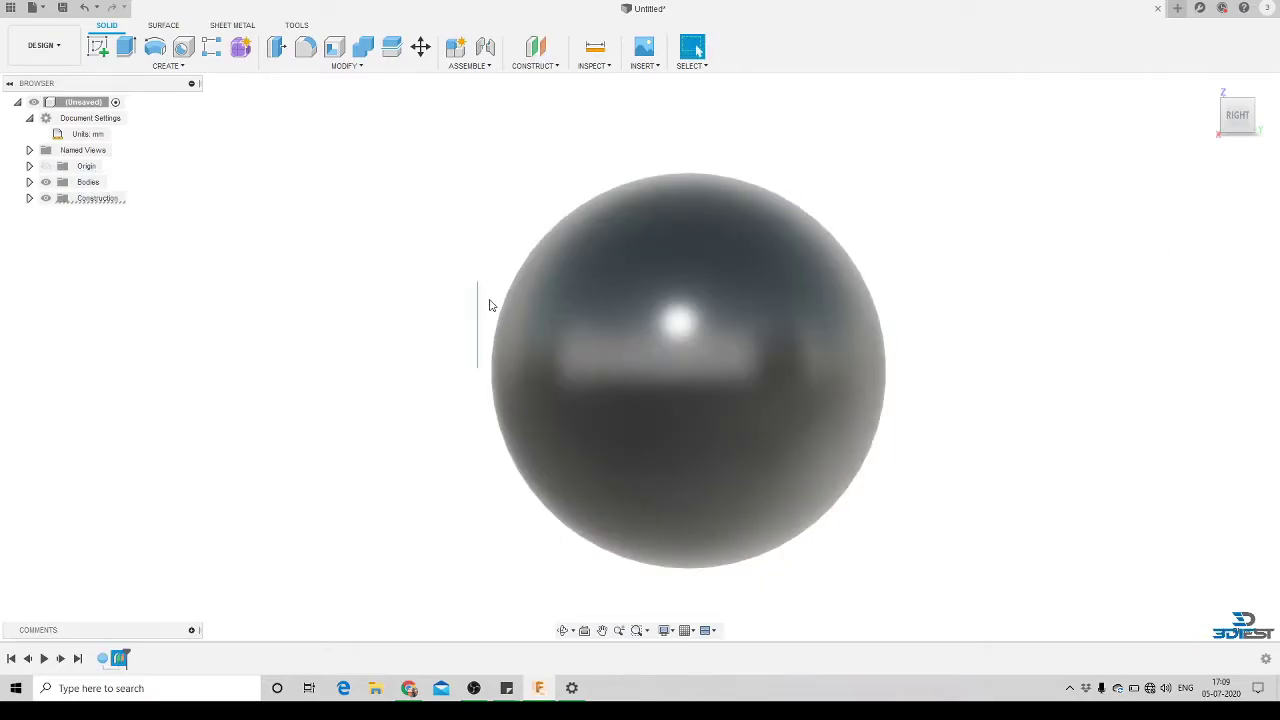
Stretch the edges of the offset plane's displayed boundary so that it extends beyond the sphere's outline.
left_click(563, 630)
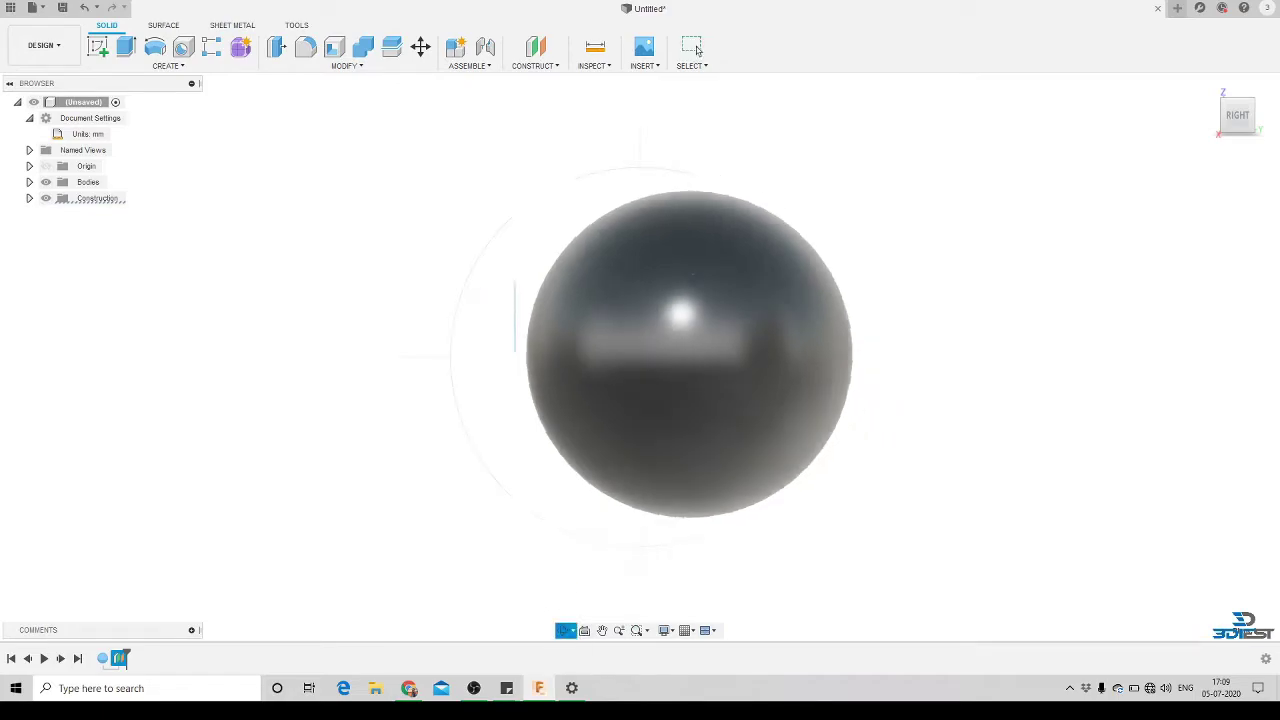
scroll(692, 274, "down", 2)
left_click_drag(692, 274, 746, 312)
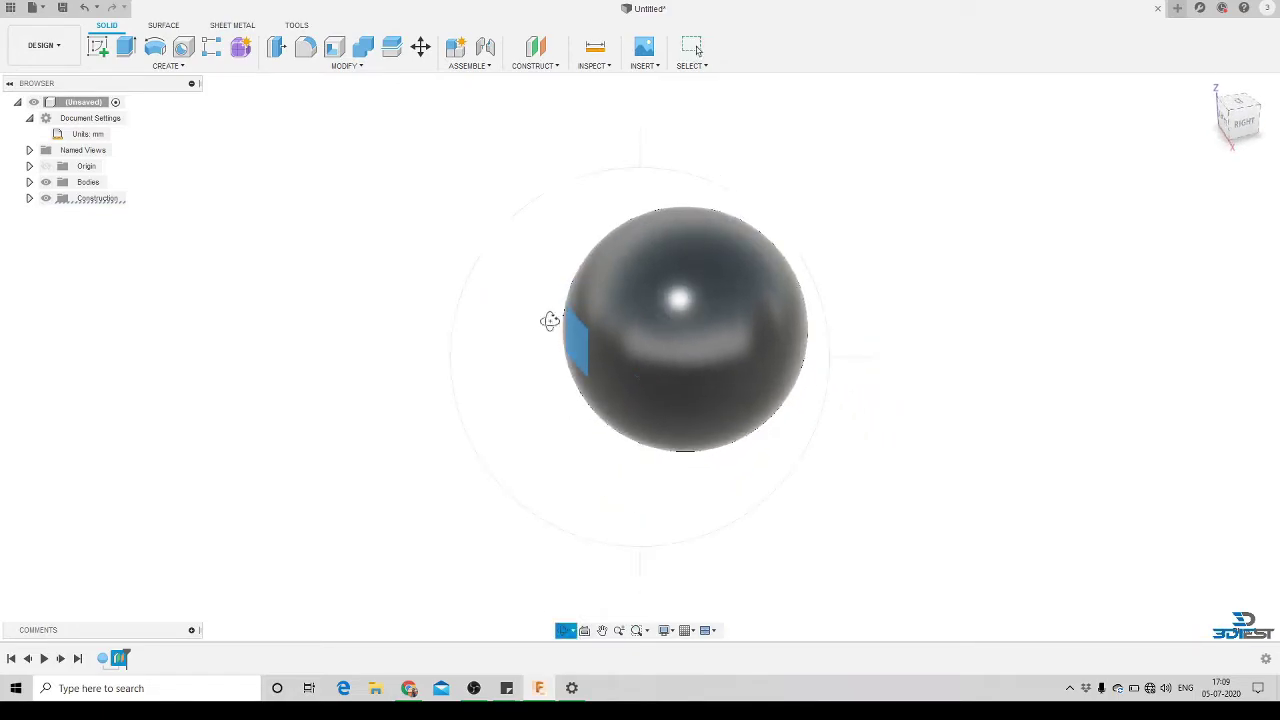
key("Escape")
left_click_drag(616, 380, 616, 258)
left_click_drag(567, 320, 528, 294)
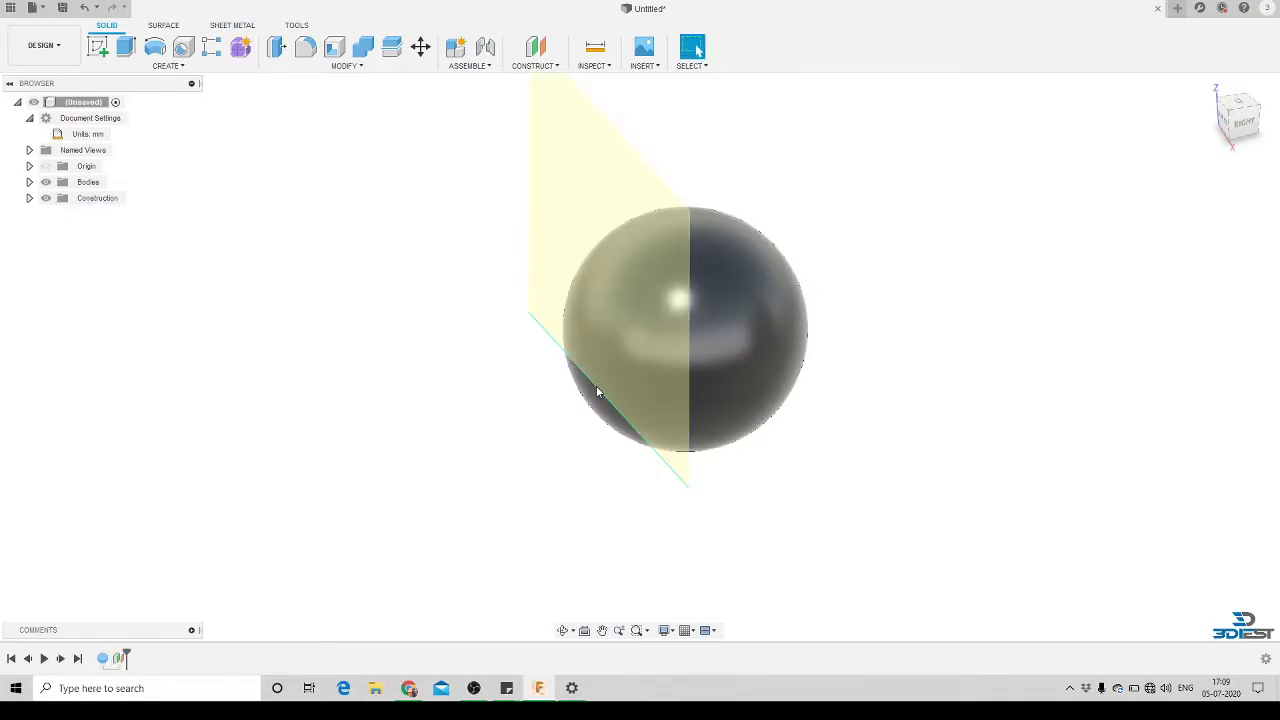
left_click_drag(561, 521, 561, 518)
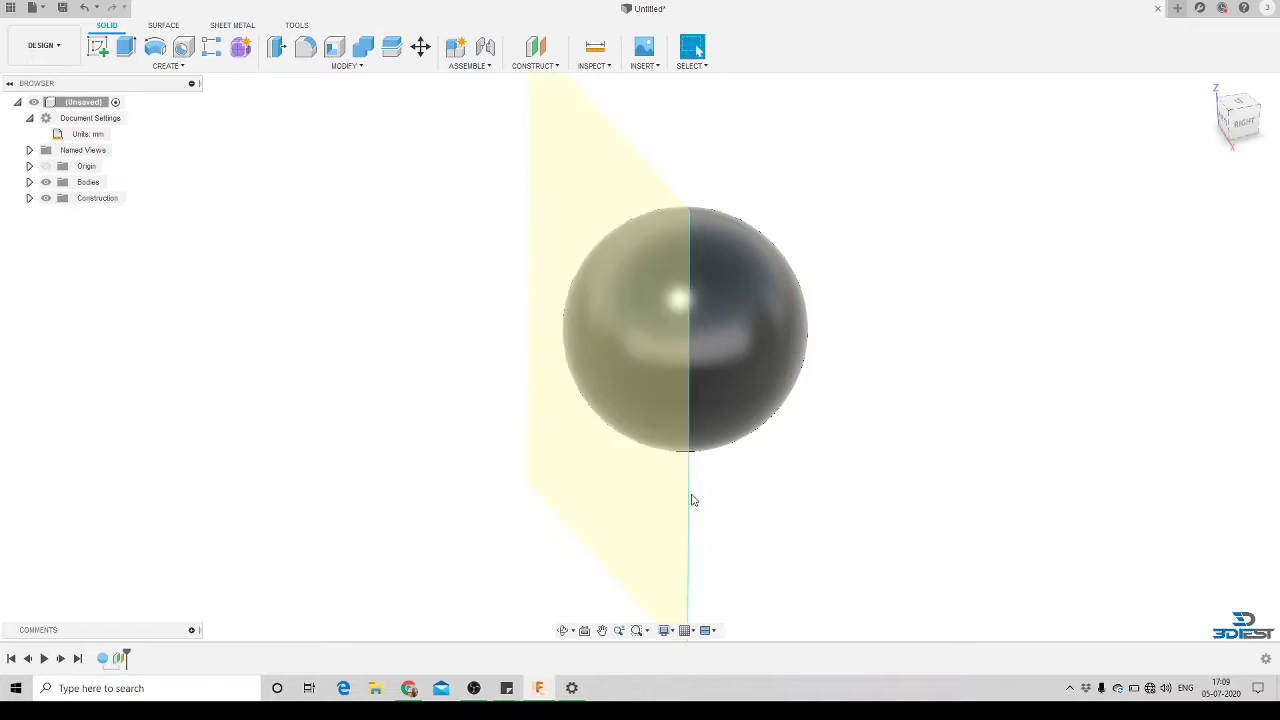
left_click_drag(690, 494, 712, 502)
scroll(696, 339, "down", 2)
scroll(720, 400, "up", 2)
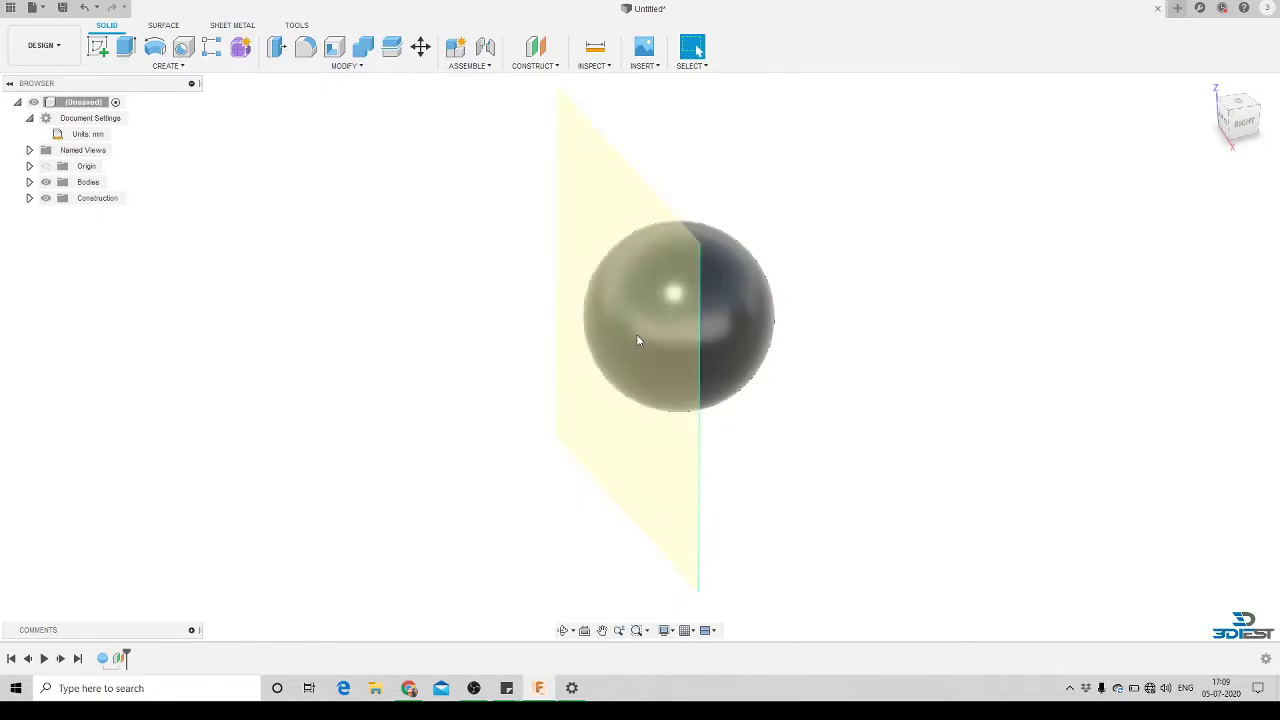
left_click(597, 236)
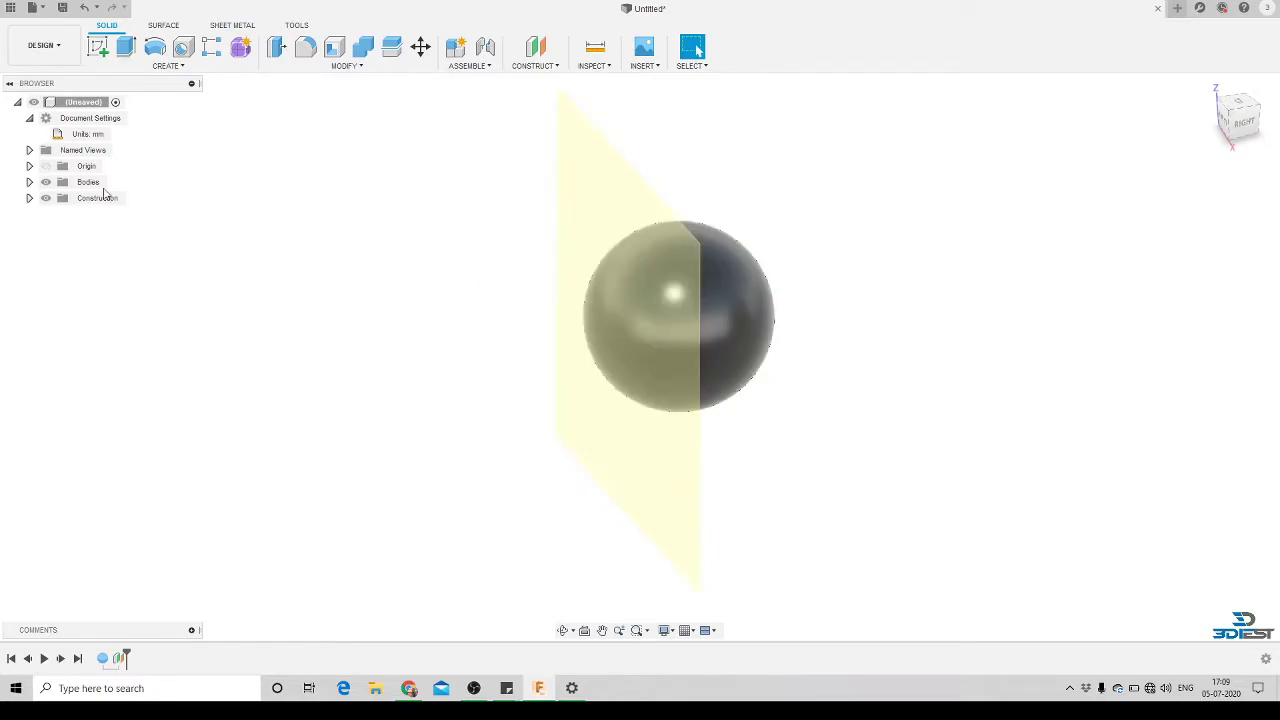
Create a new sketch on the enlarged offset plane in front of the sphere.
left_click(98, 48)
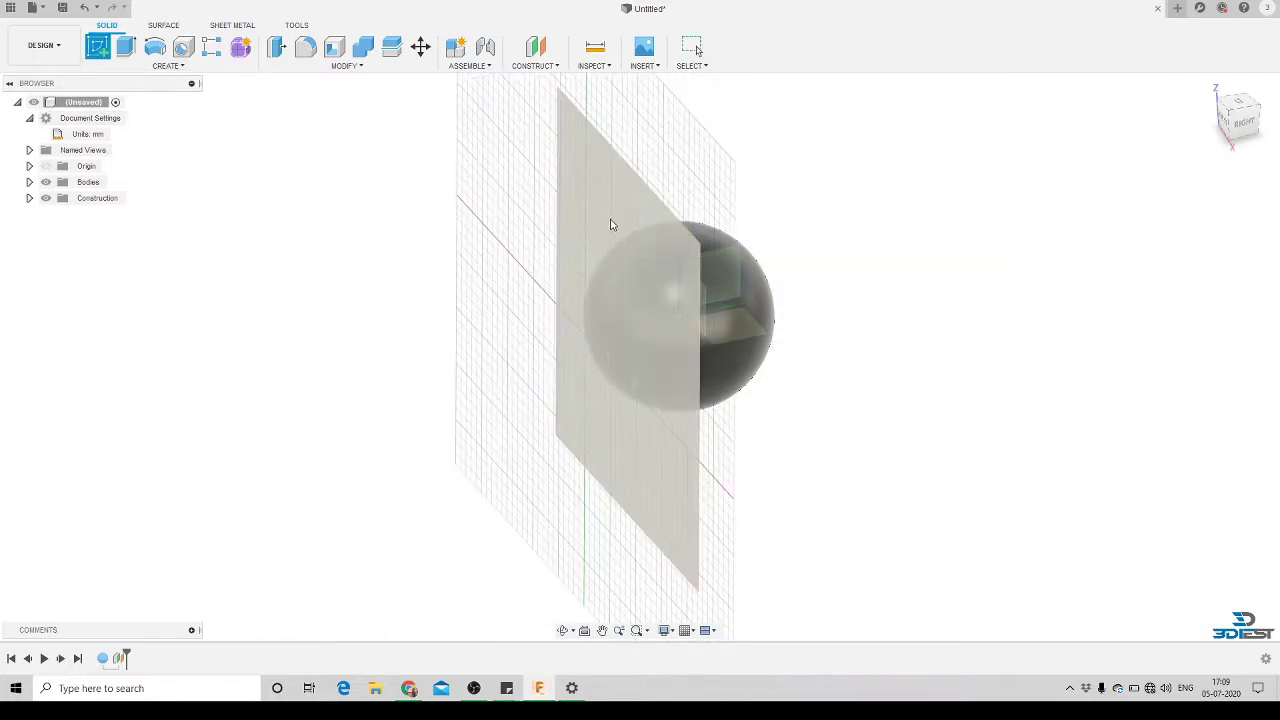
left_click(609, 220)
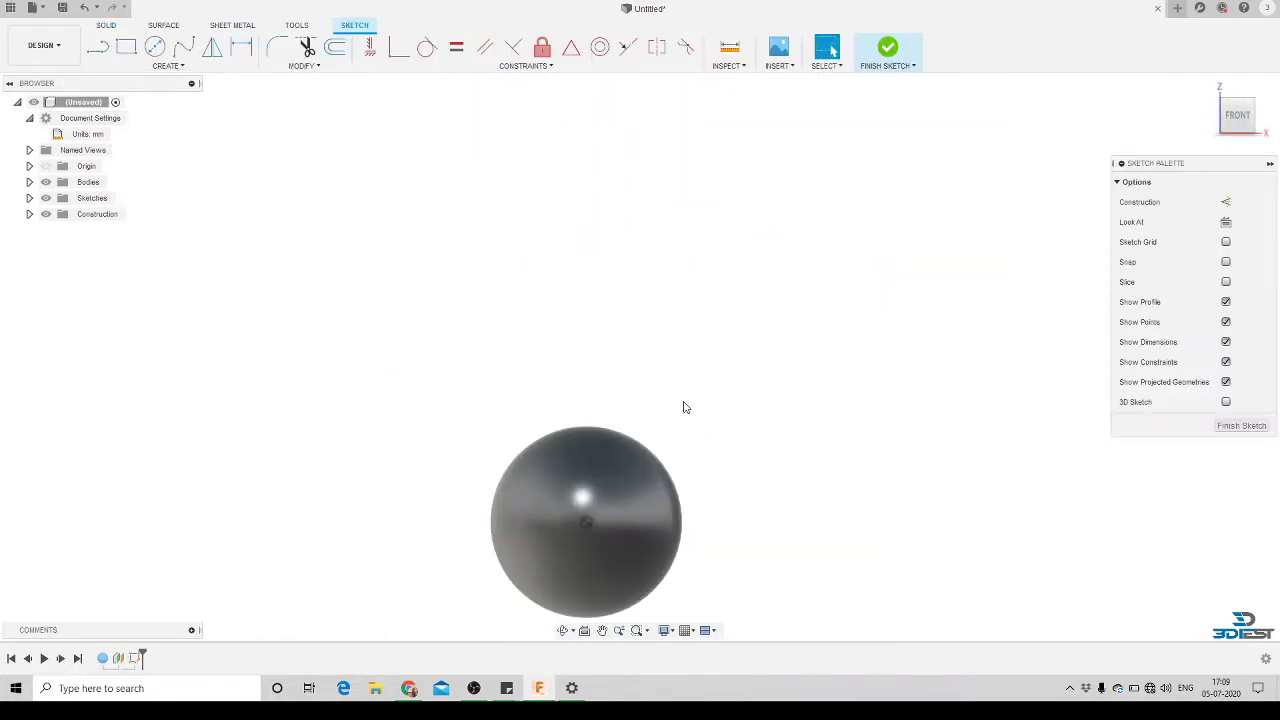
scroll(660, 283, "down", 4)
scroll(614, 450, "up", 3)
scroll(643, 338, "up", 1)
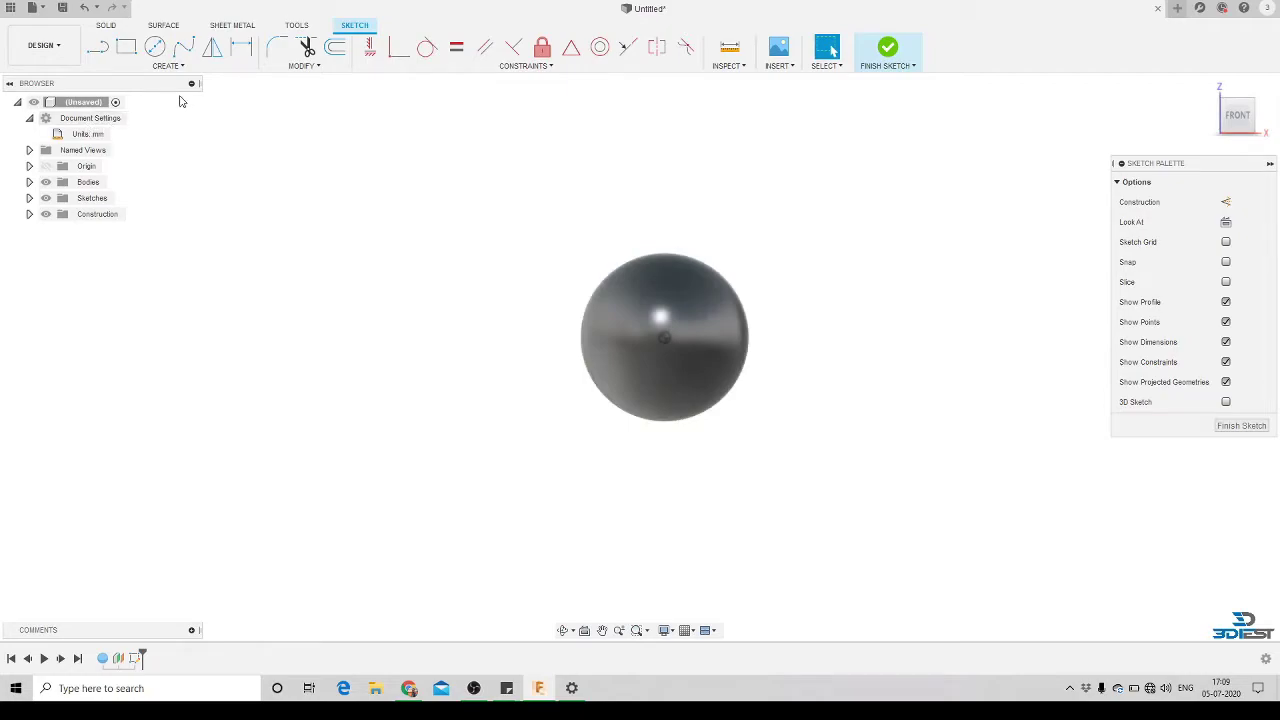
Add the sketch text "3DIEST" with its insertion point on the sphere, just beside its centre.
left_click(172, 65)
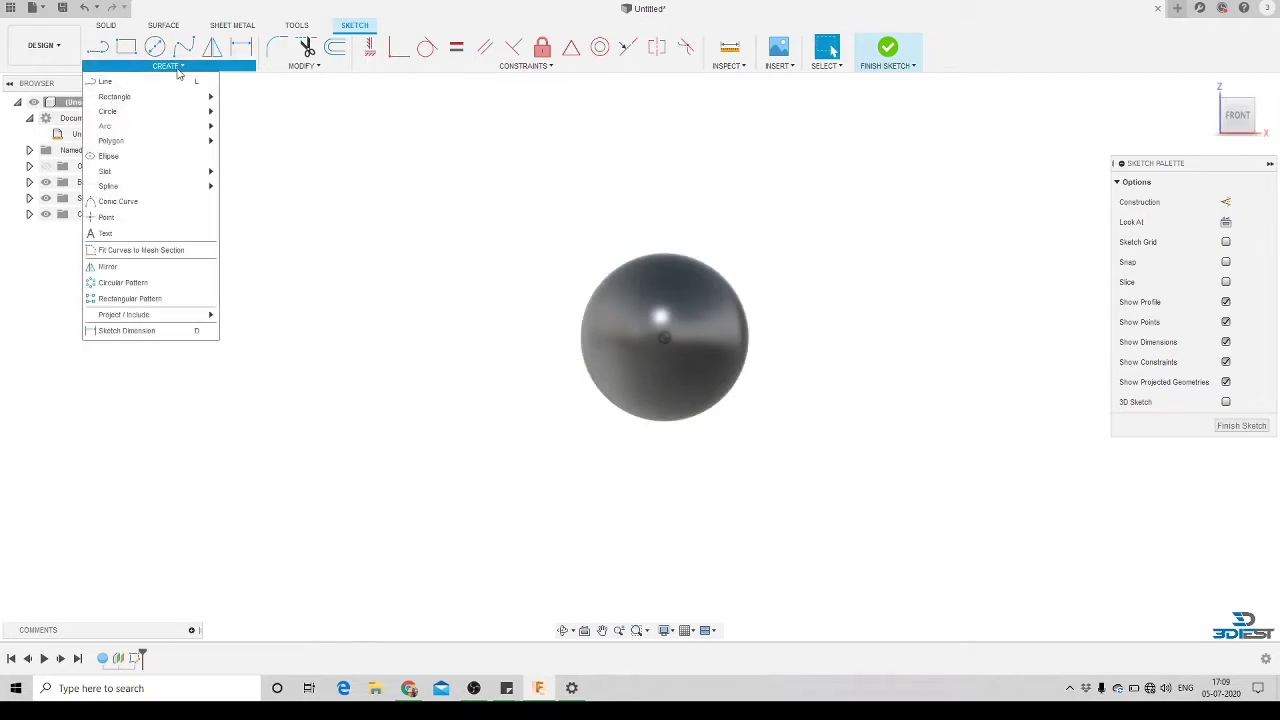
left_click(124, 236)
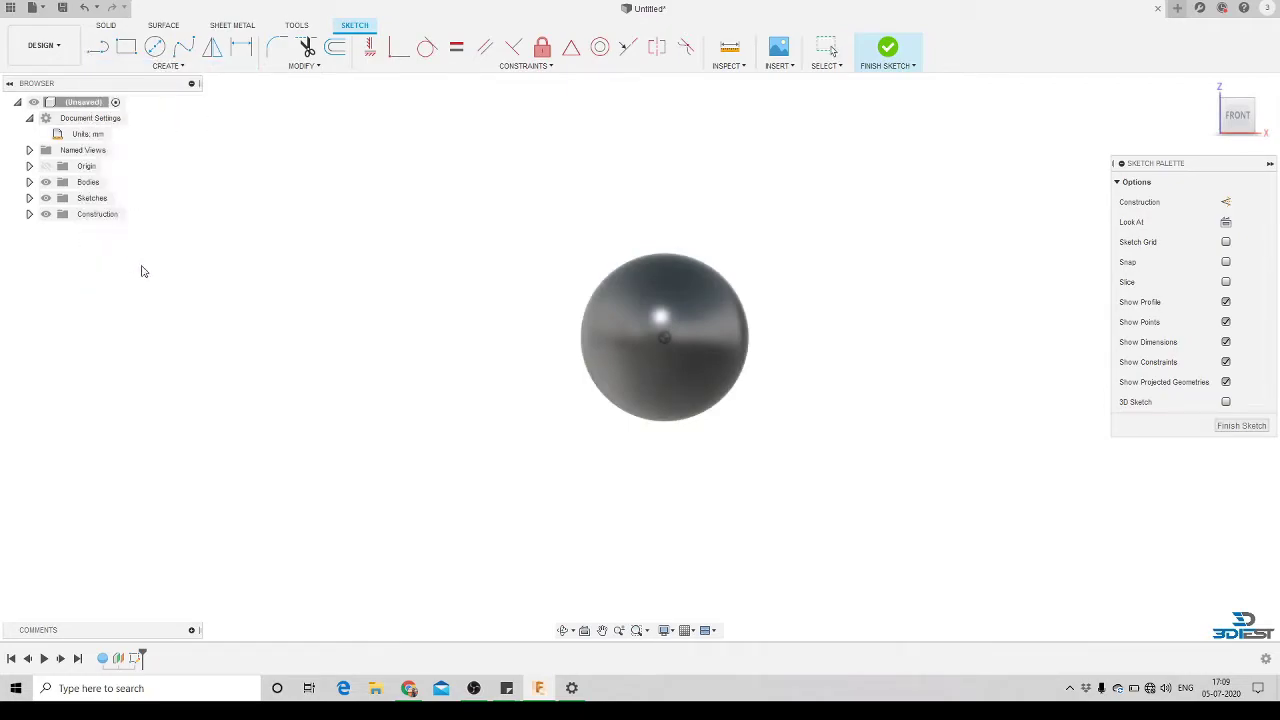
left_click(618, 326)
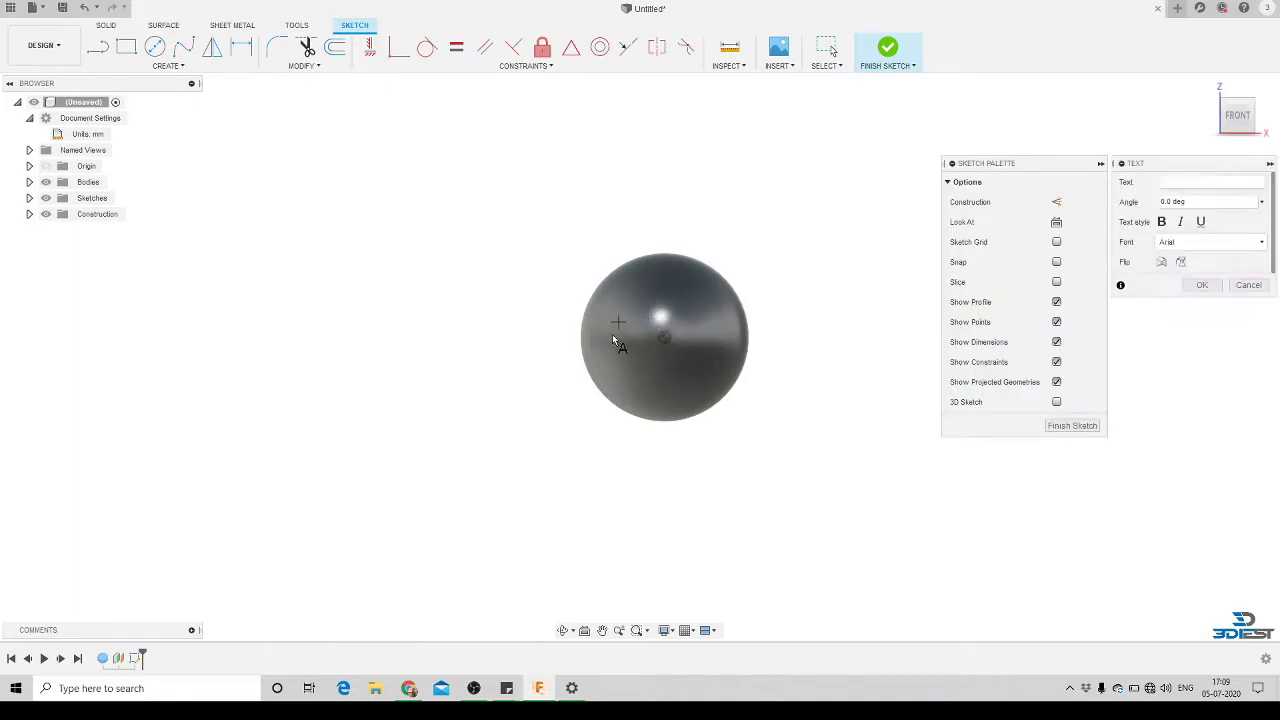
left_click(1189, 183)
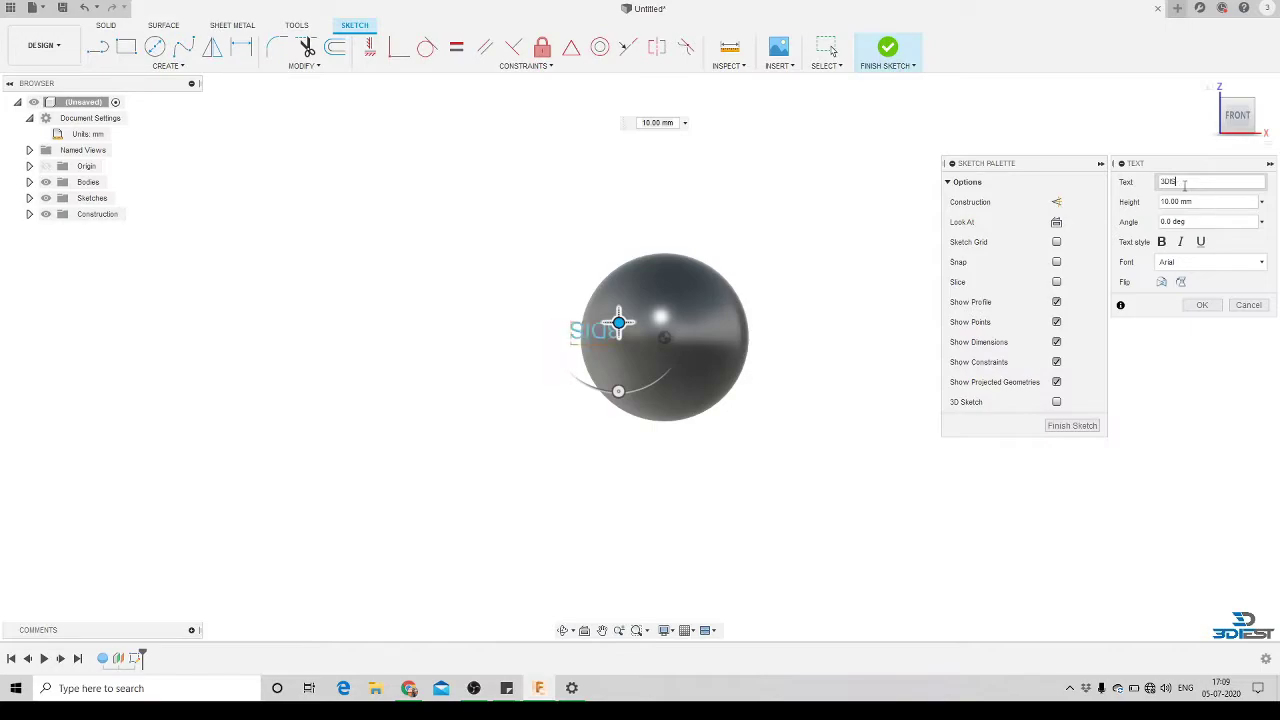
type("IEST")
Rotate the 3DIEST text to 180 degrees so it reads upright, and move it down to the sphere's middle.
scroll(743, 354, "up", 5)
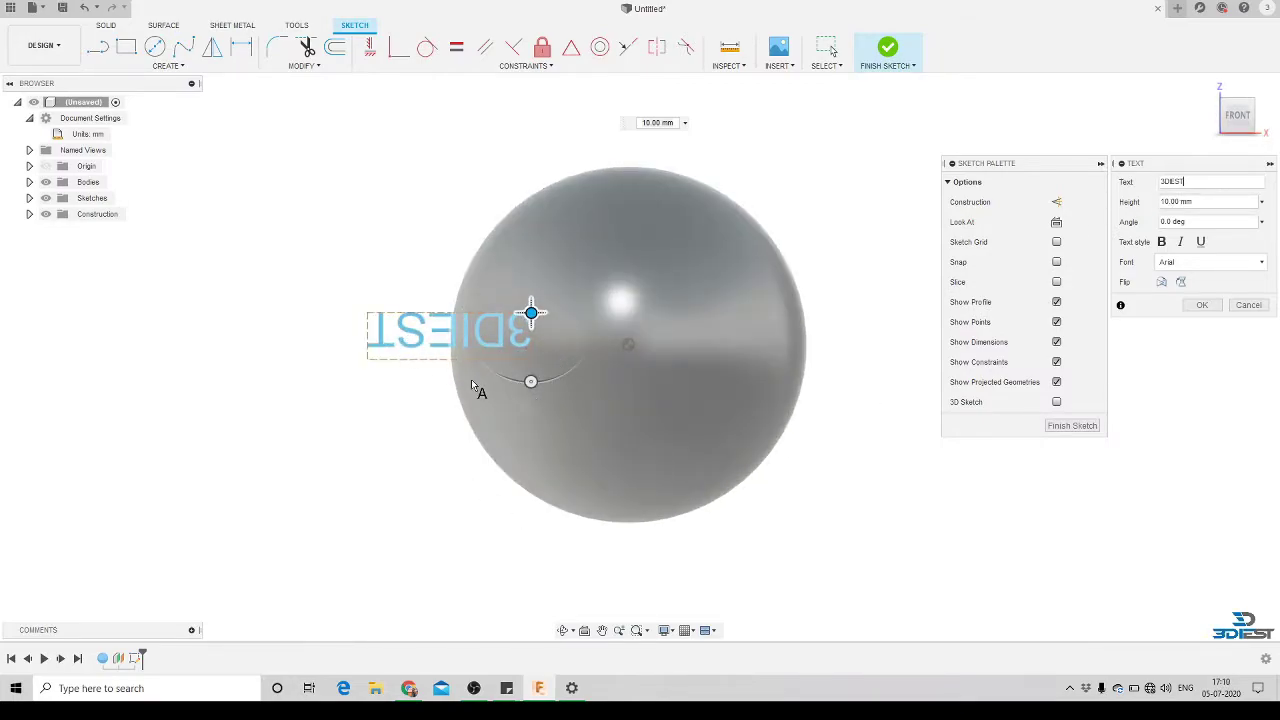
left_click_drag(531, 381, 530, 241)
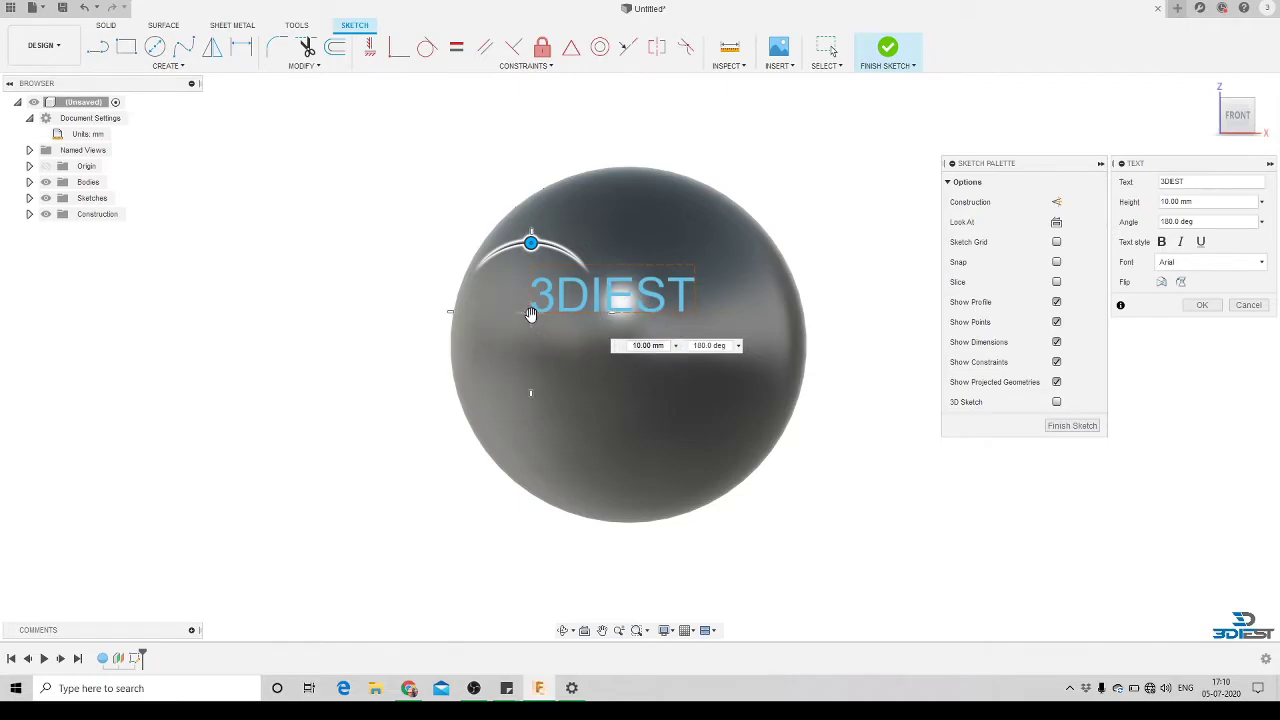
left_click_drag(530, 313, 549, 361)
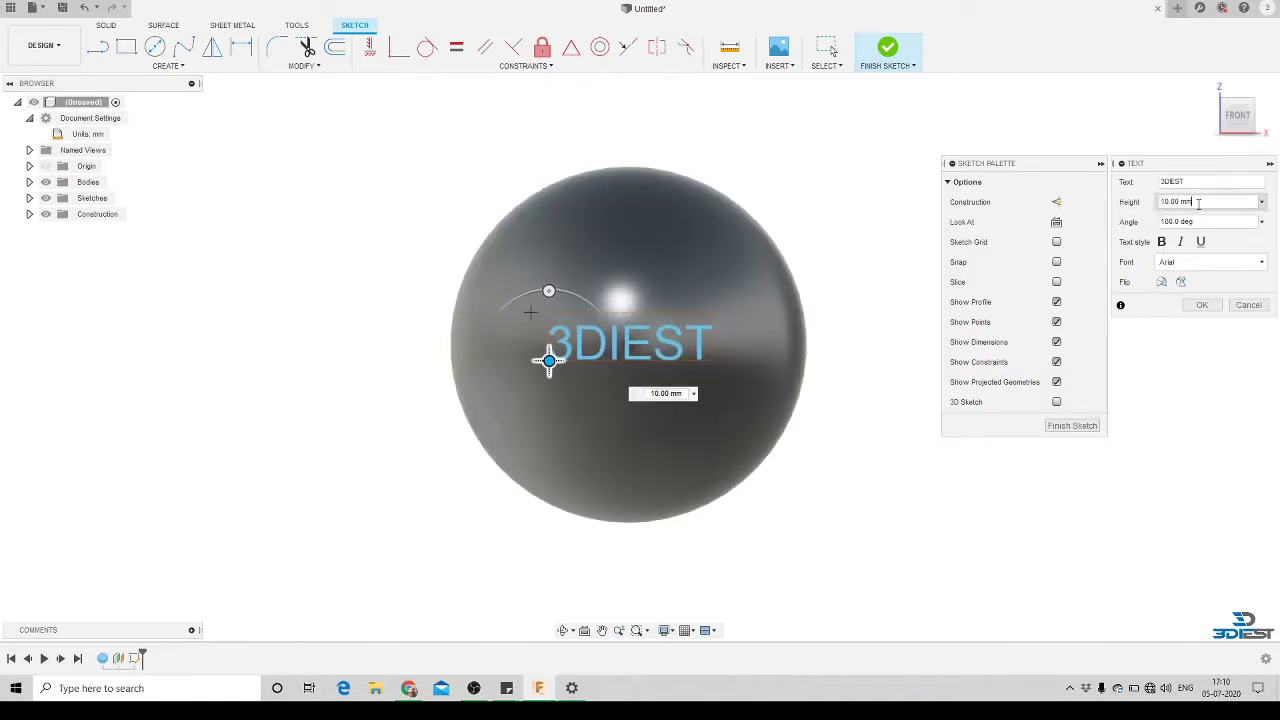
Set the text height to 15 mm, centre it across the sphere and finish it in the Arial font.
left_click_drag(1198, 202, 1158, 203)
type("15")
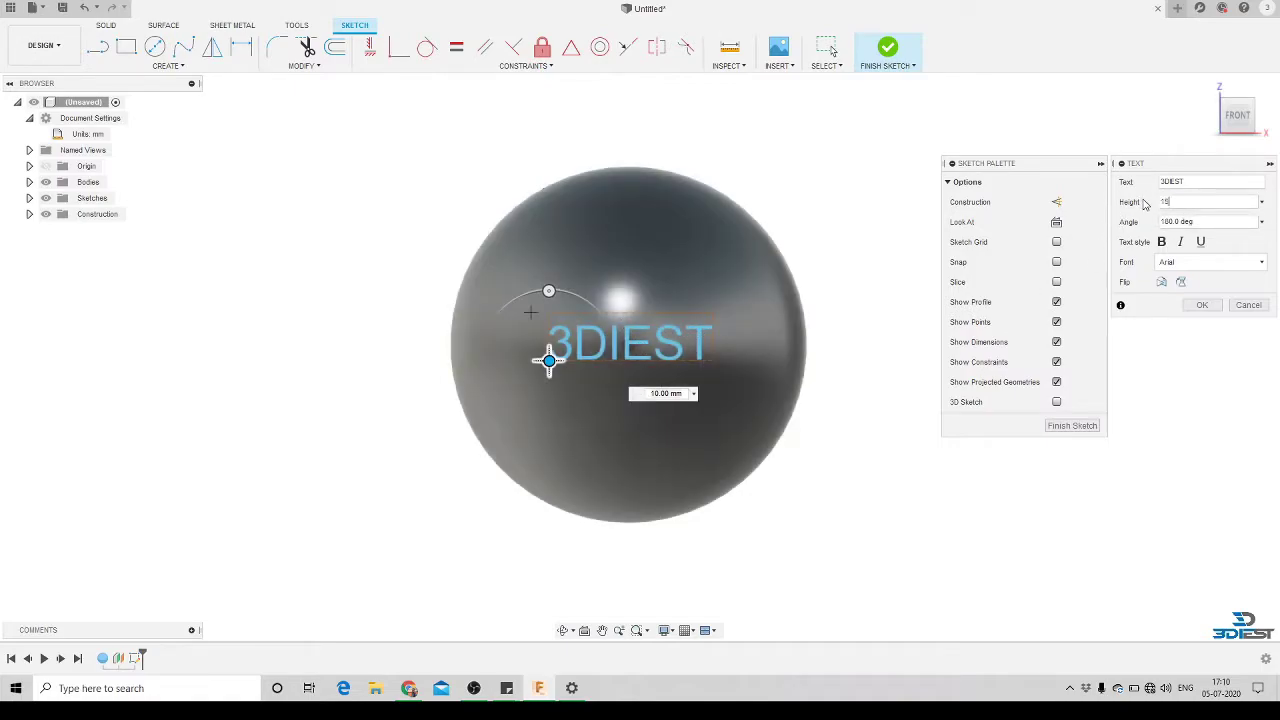
left_click_drag(549, 360, 517, 368)
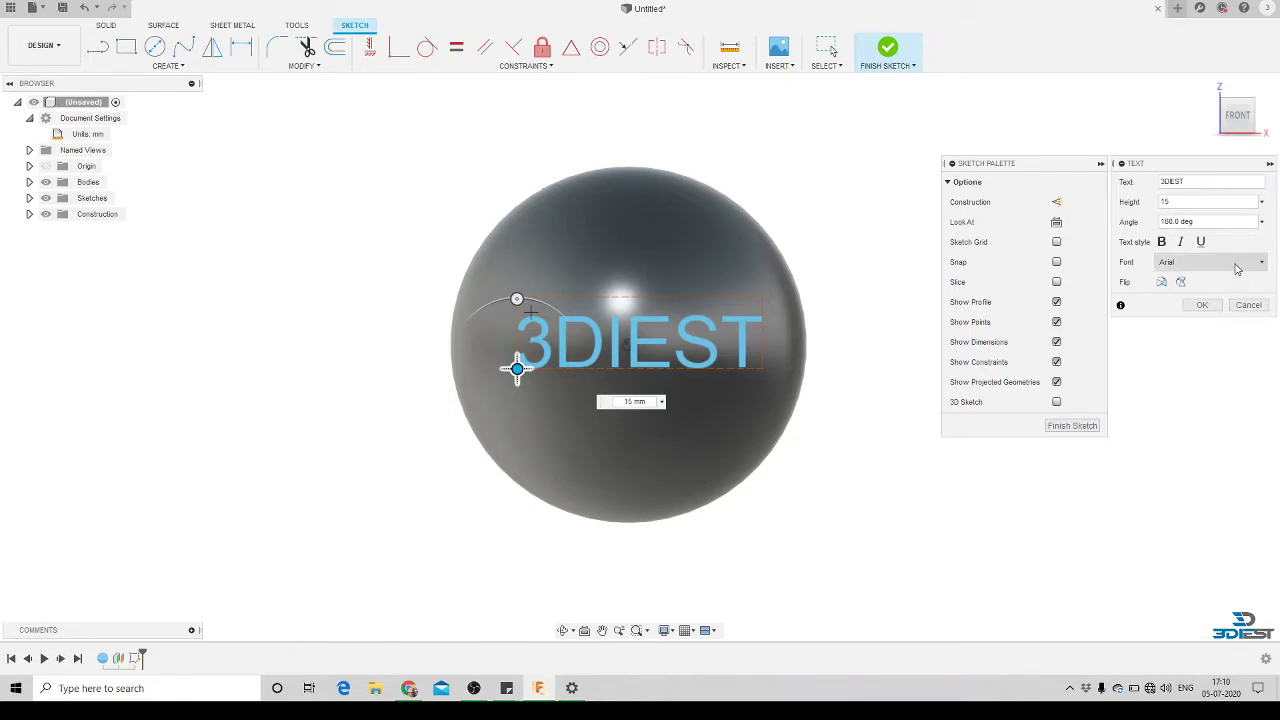
left_click(1236, 266)
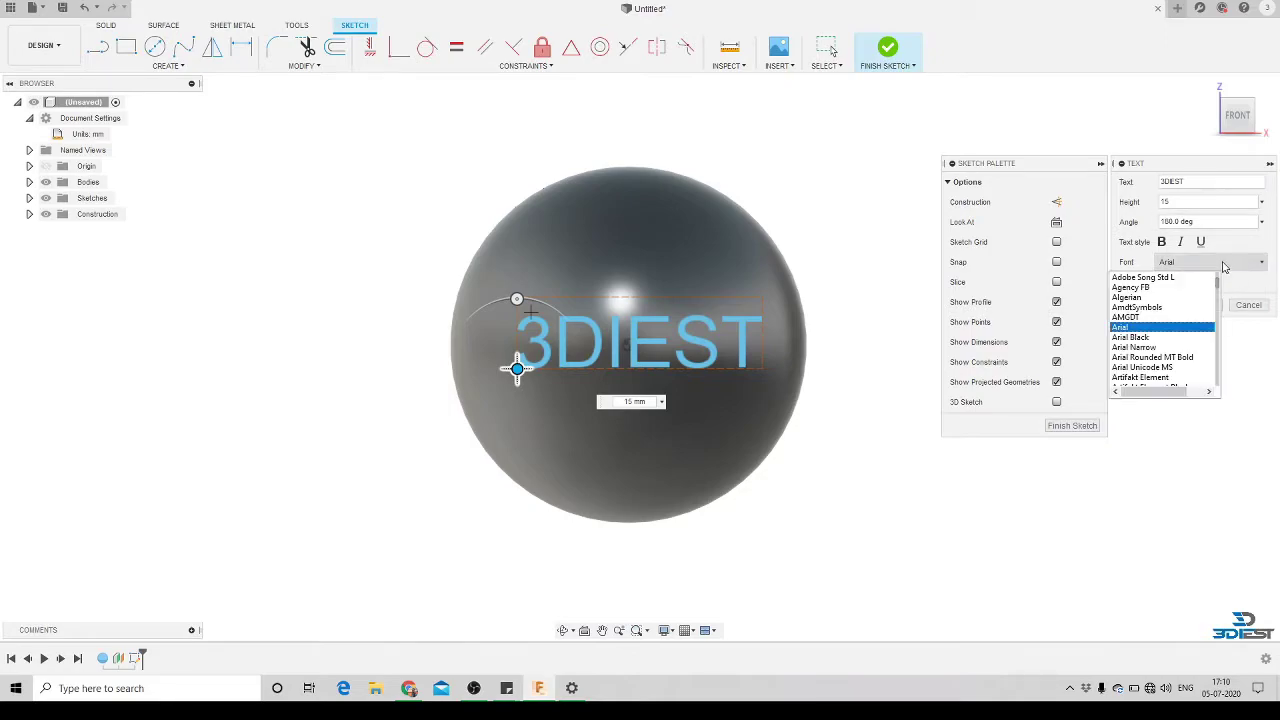
left_click(1133, 328)
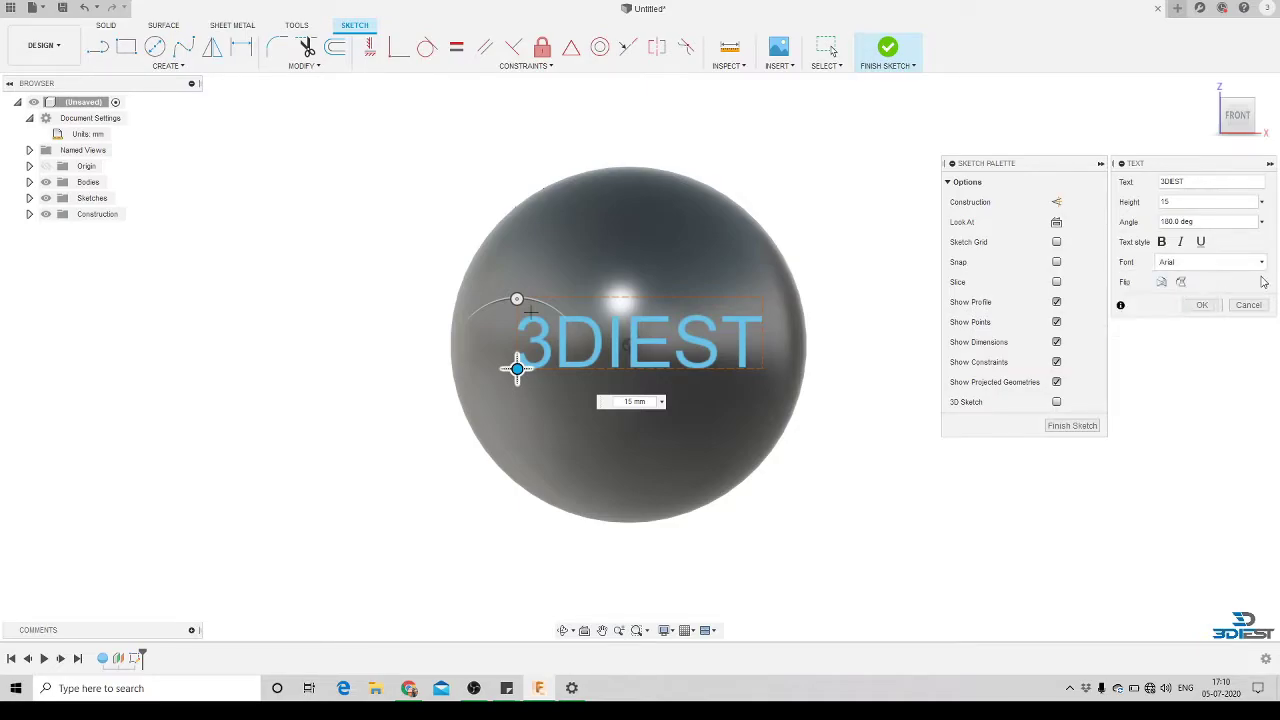
left_click(1202, 308)
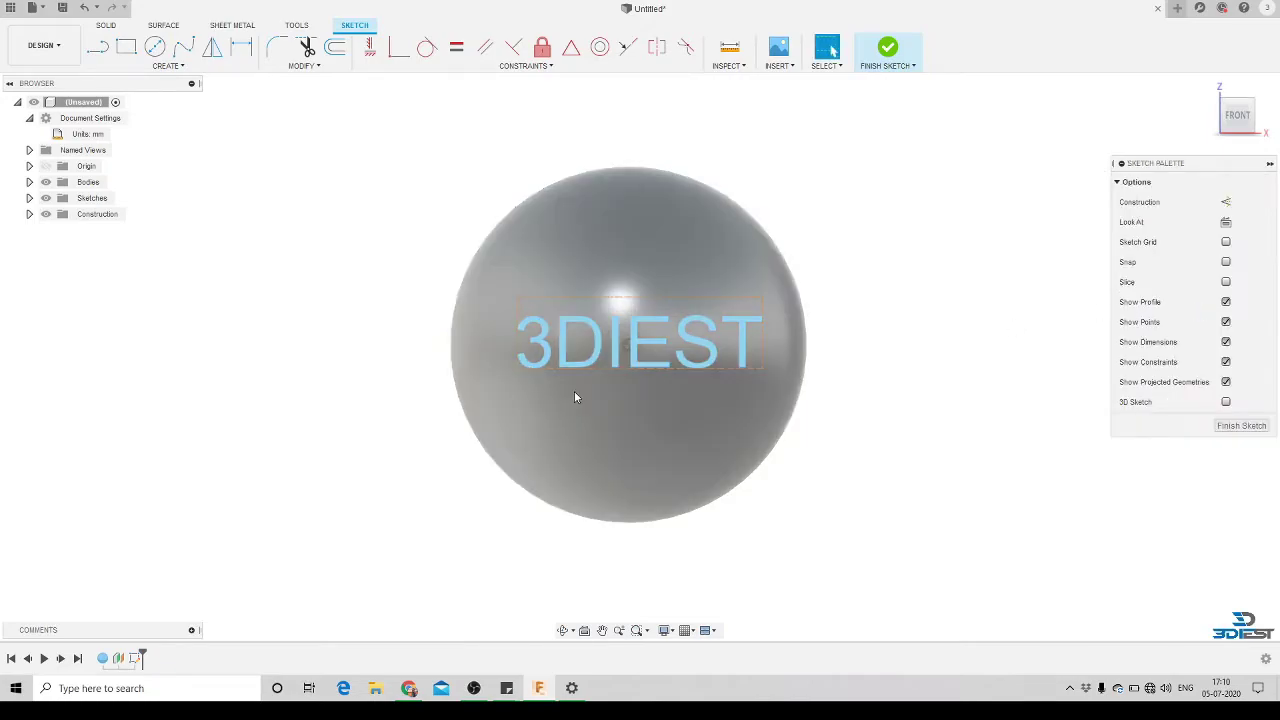
Explode the 3DIEST text into separate sketch curves.
left_click(563, 630)
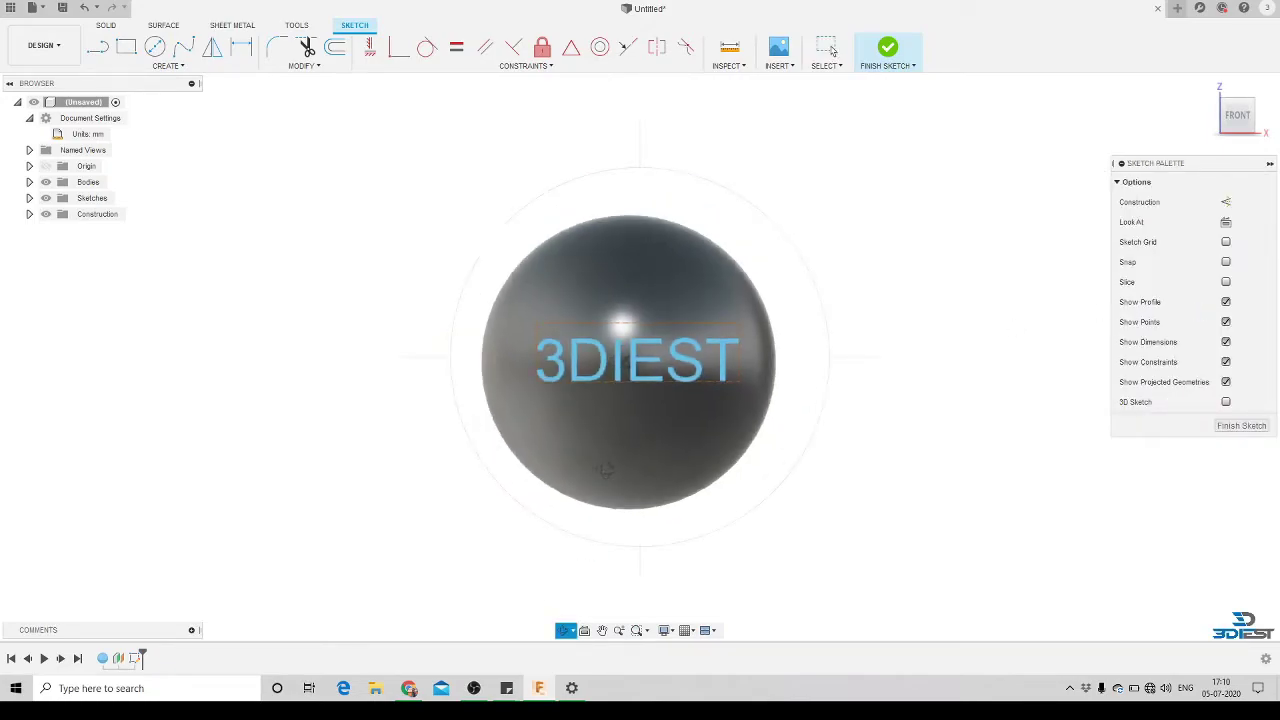
mouse_move(590, 480)
left_mouse_down()
mouse_move(523, 474)
mouse_move(500, 506)
mouse_move(509, 474)
mouse_move(571, 457)
mouse_move(598, 480)
left_mouse_up()
scroll(565, 346, "up", 2)
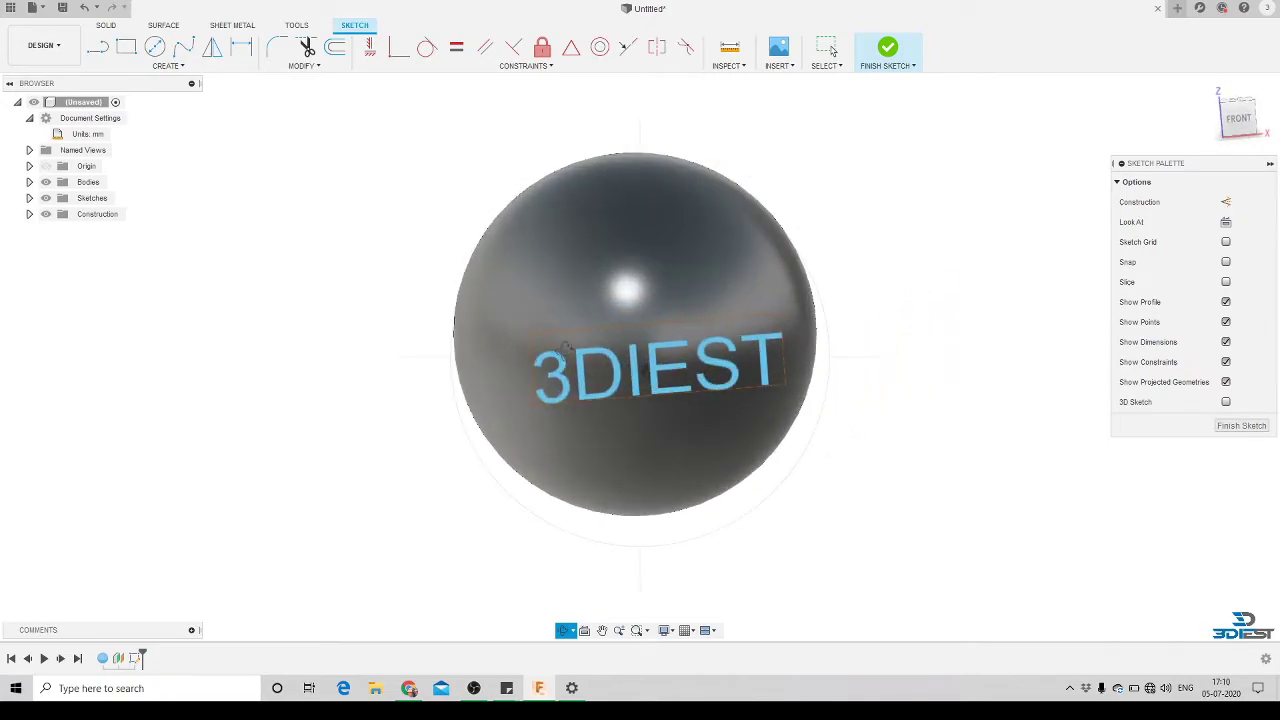
left_click(1242, 124)
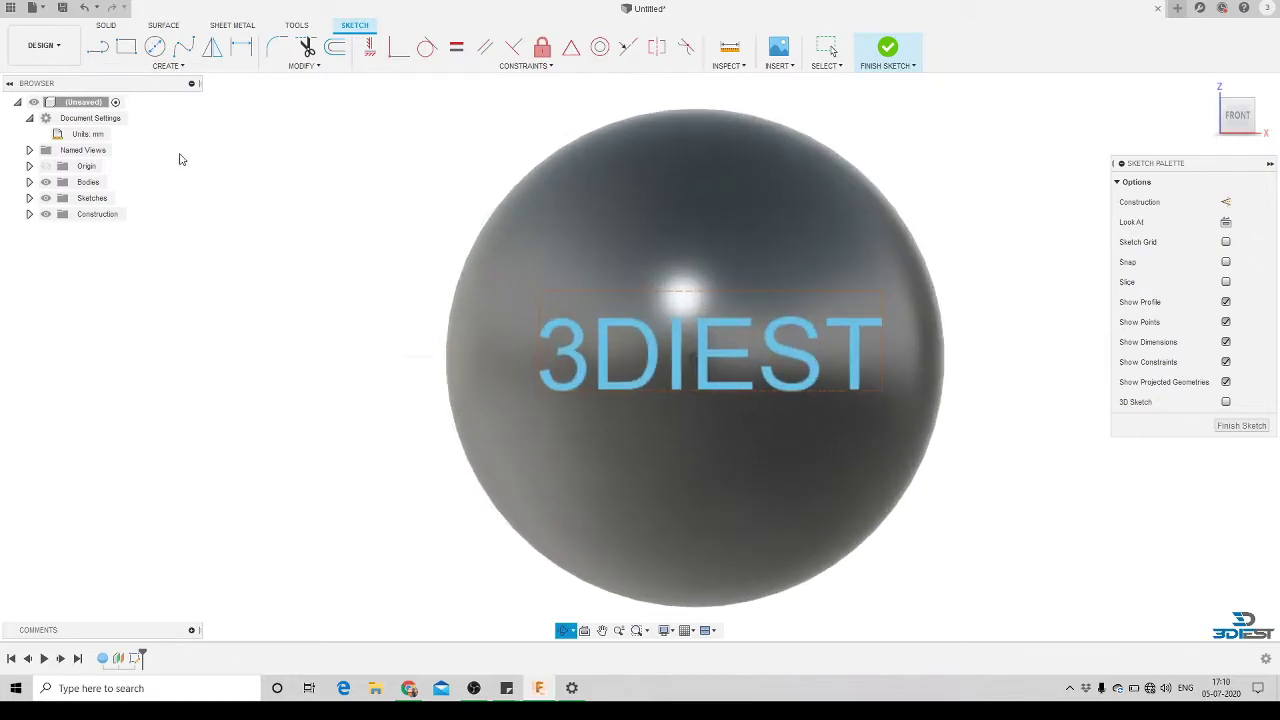
key("Escape")
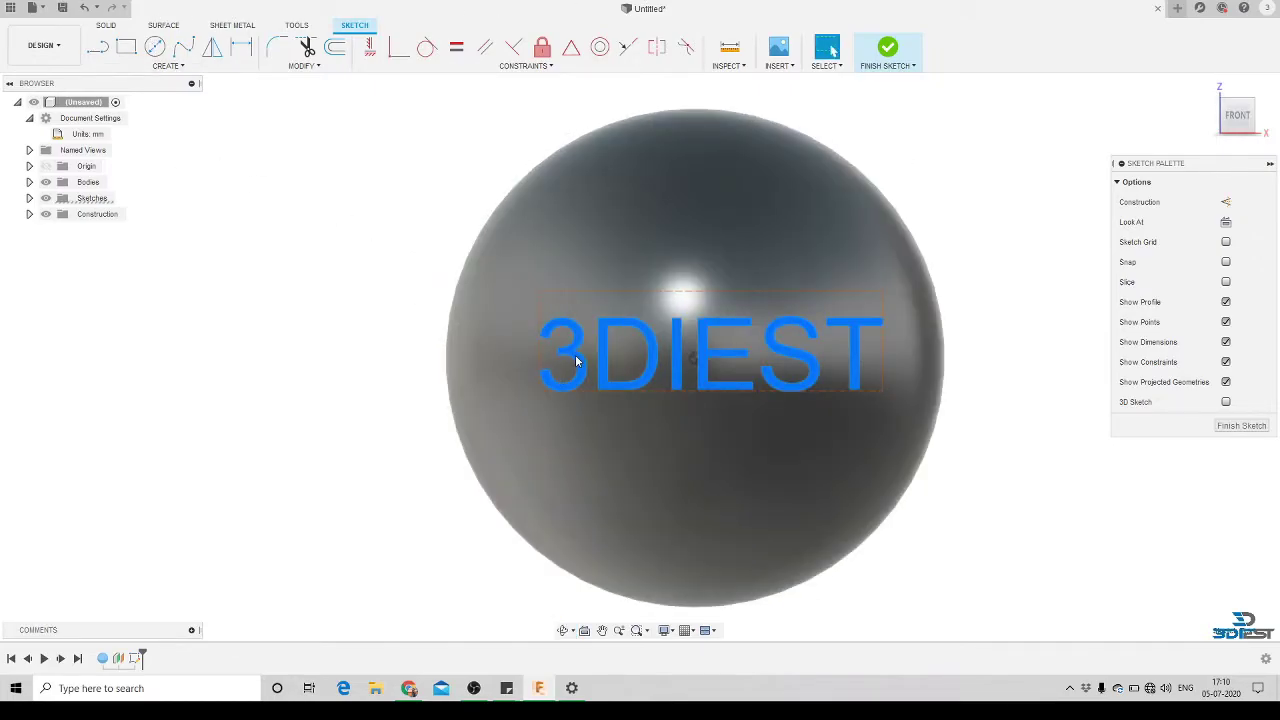
right_click(576, 362)
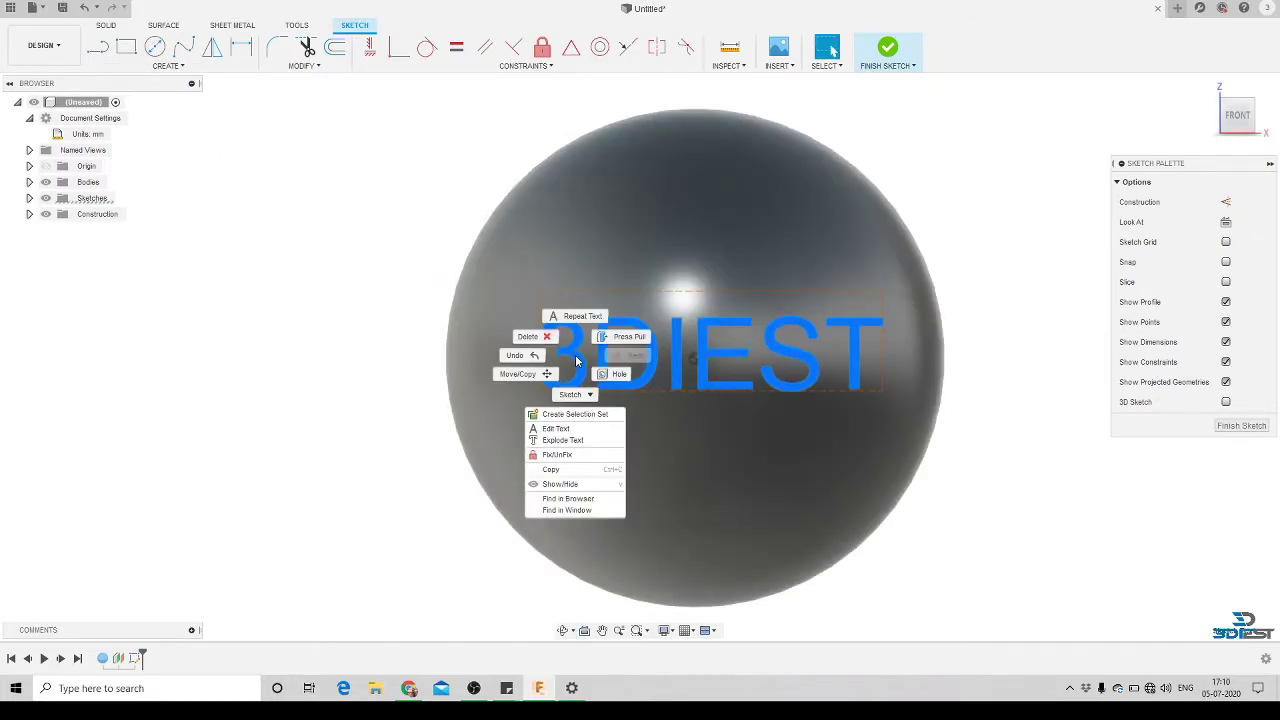
left_click(564, 442)
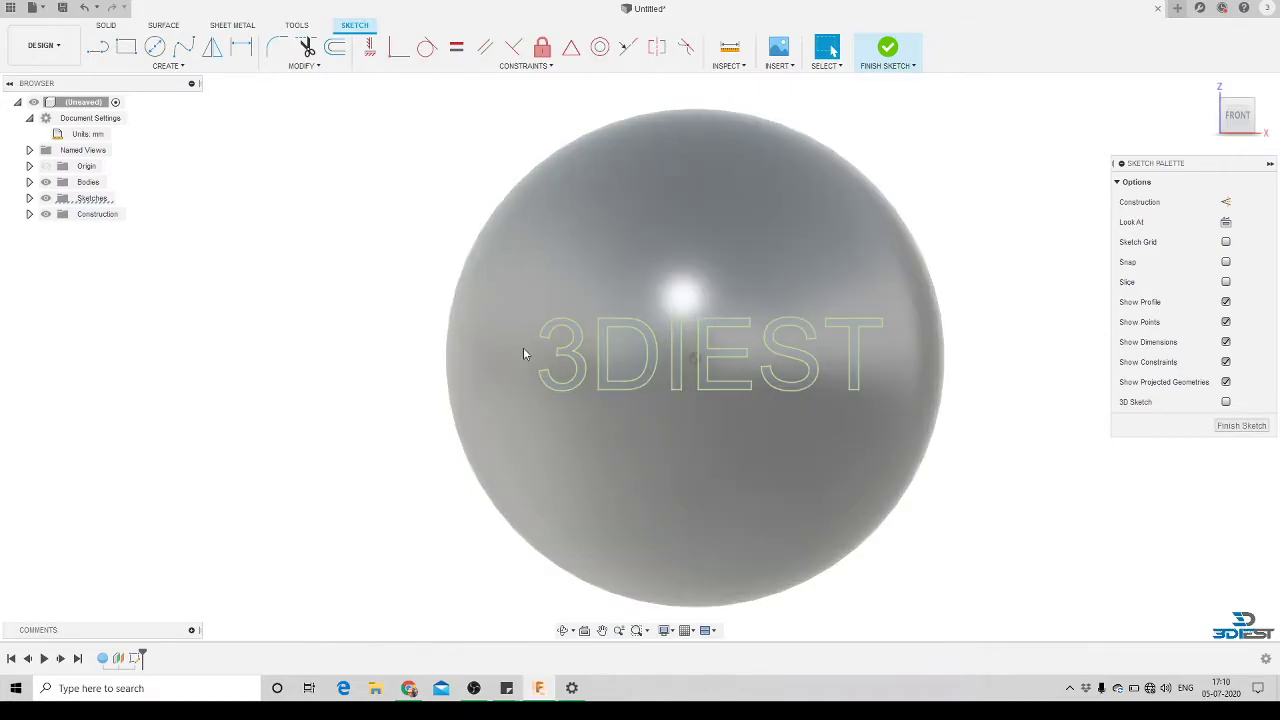
Check the exploded letters by selecting a line of the T and all the outlines, and finish the sketch.
scroll(825, 376, "up", 2)
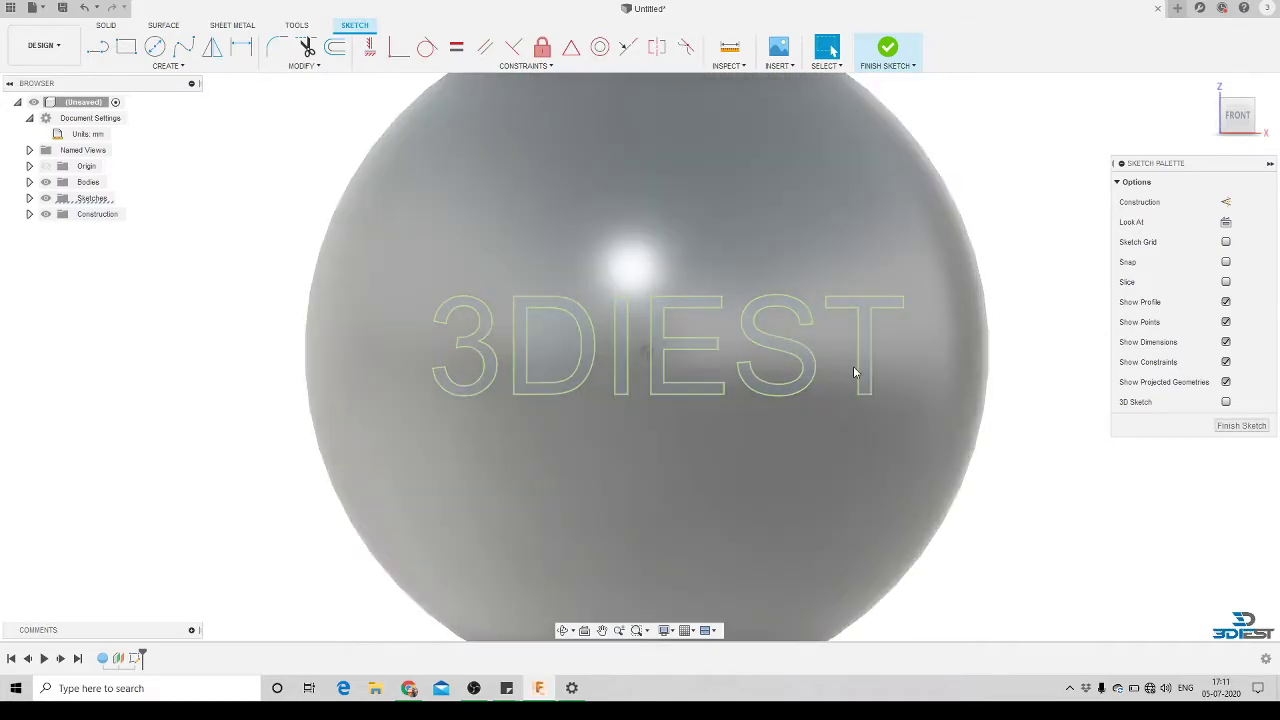
left_click(858, 370)
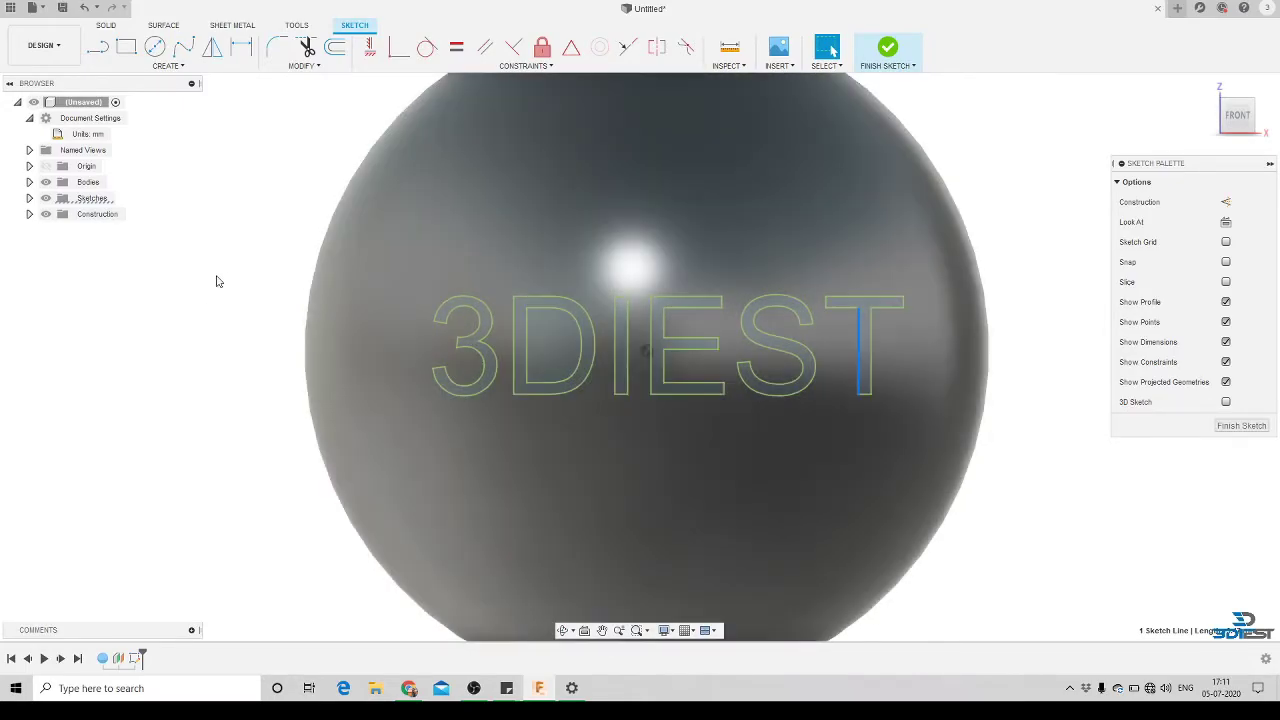
mouse_move(246, 257)
left_mouse_down()
mouse_move(897, 400)
mouse_move(918, 420)
left_mouse_up()
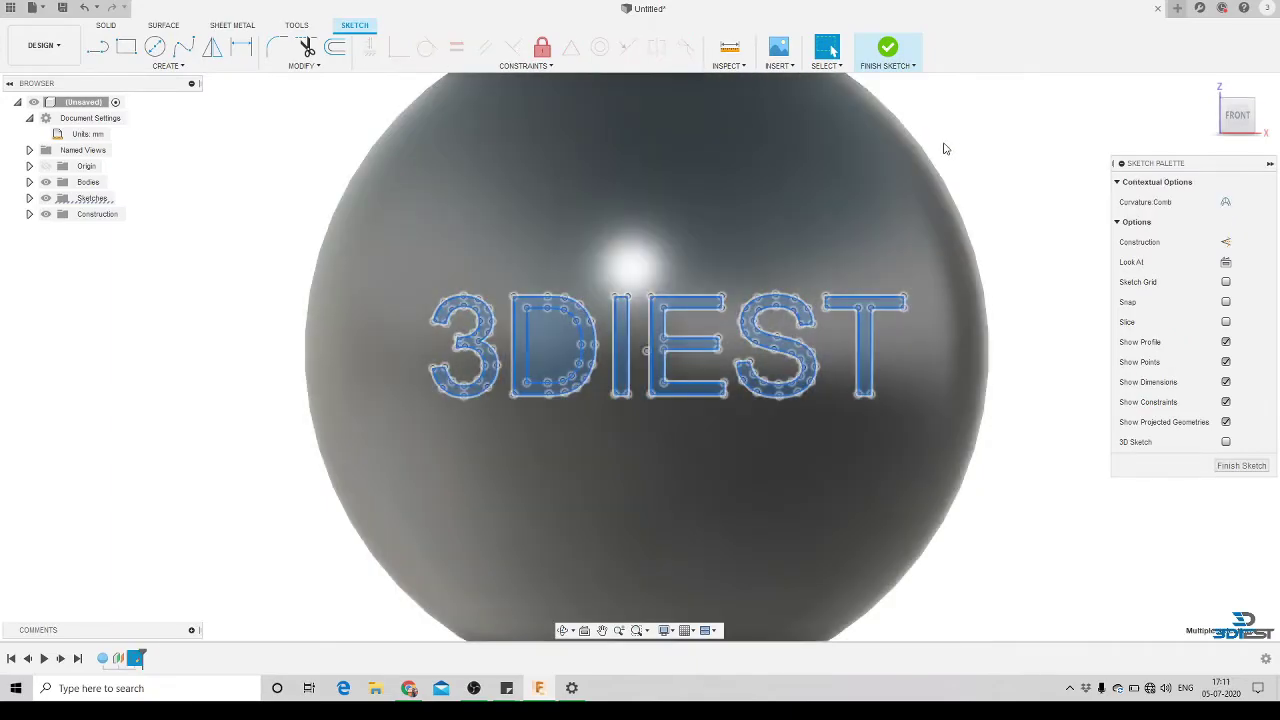
left_click(944, 144)
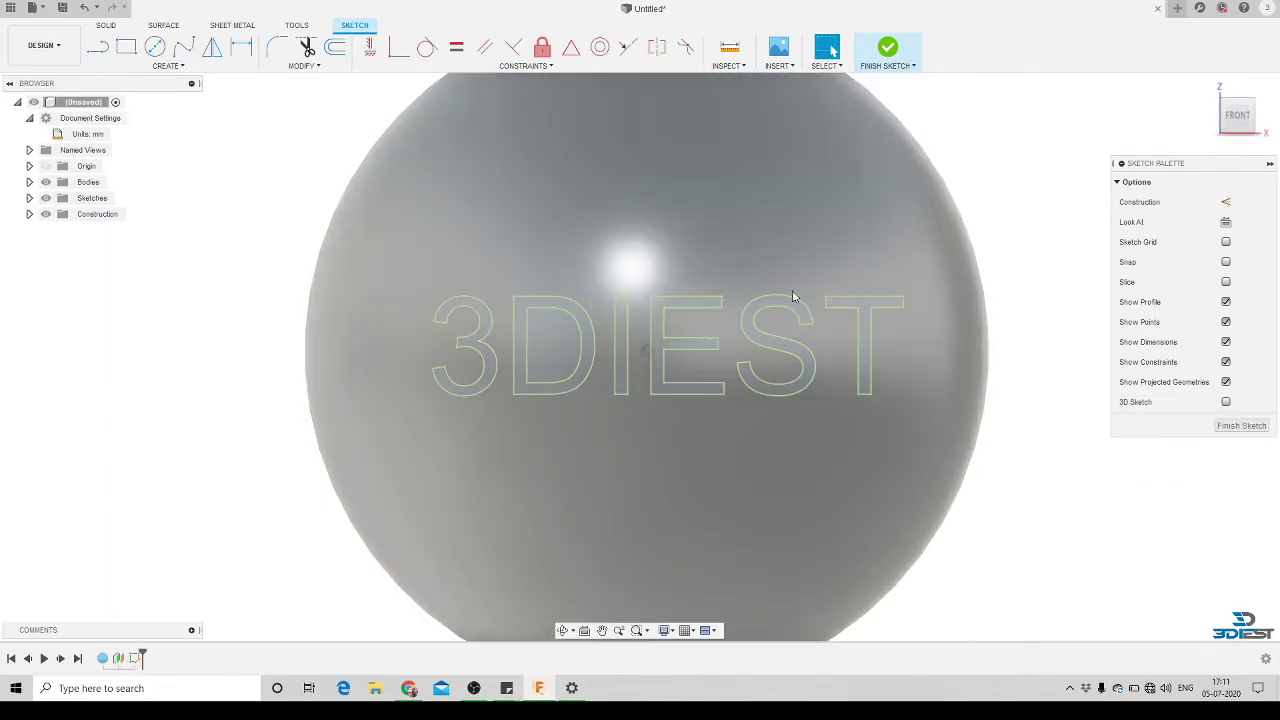
left_click(888, 50)
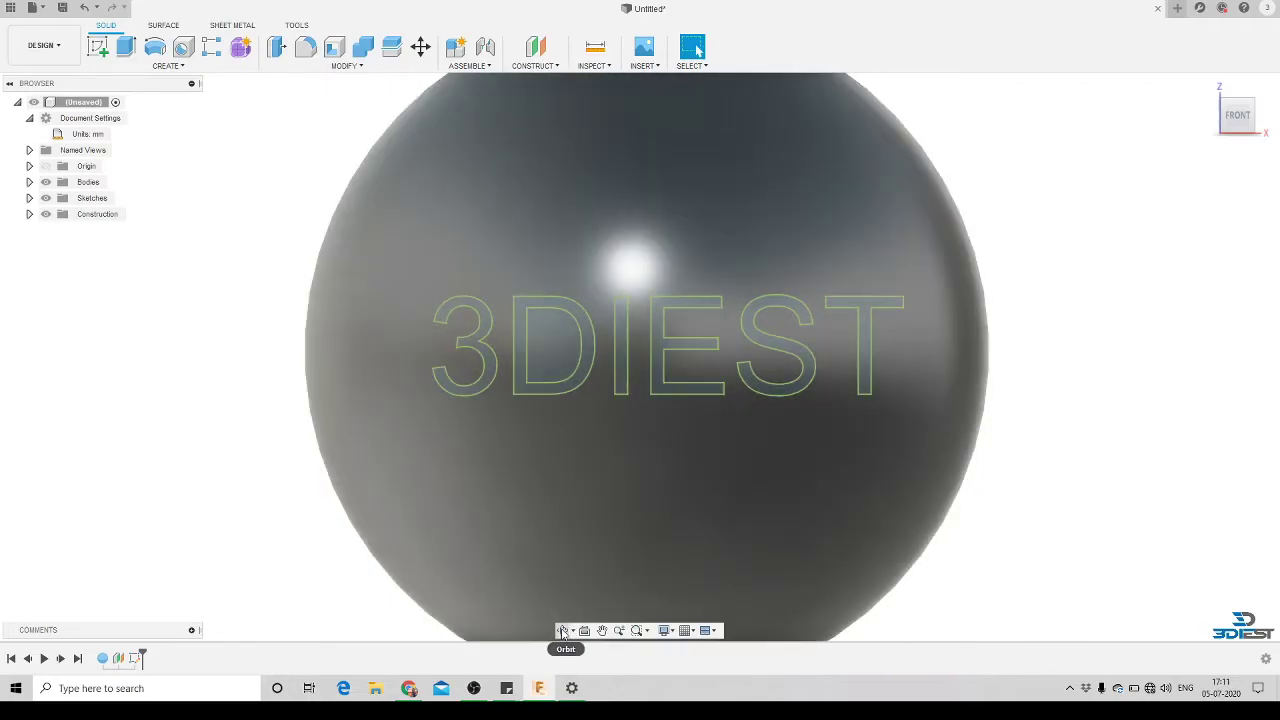
Split the sphere's face using the sketched outline of the 3 as the splitting tool.
left_click(563, 630)
scroll(679, 311, "down", 4)
left_click_drag(679, 311, 650, 380)
left_click(692, 48)
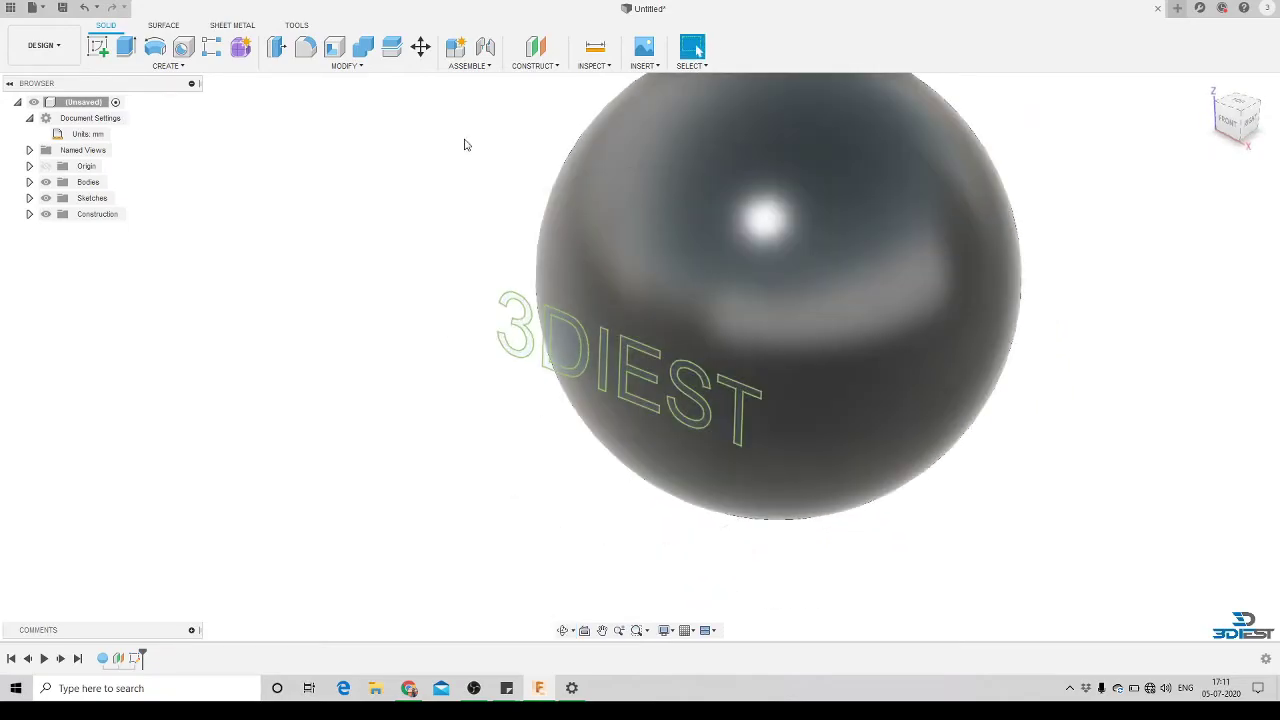
left_click(350, 66)
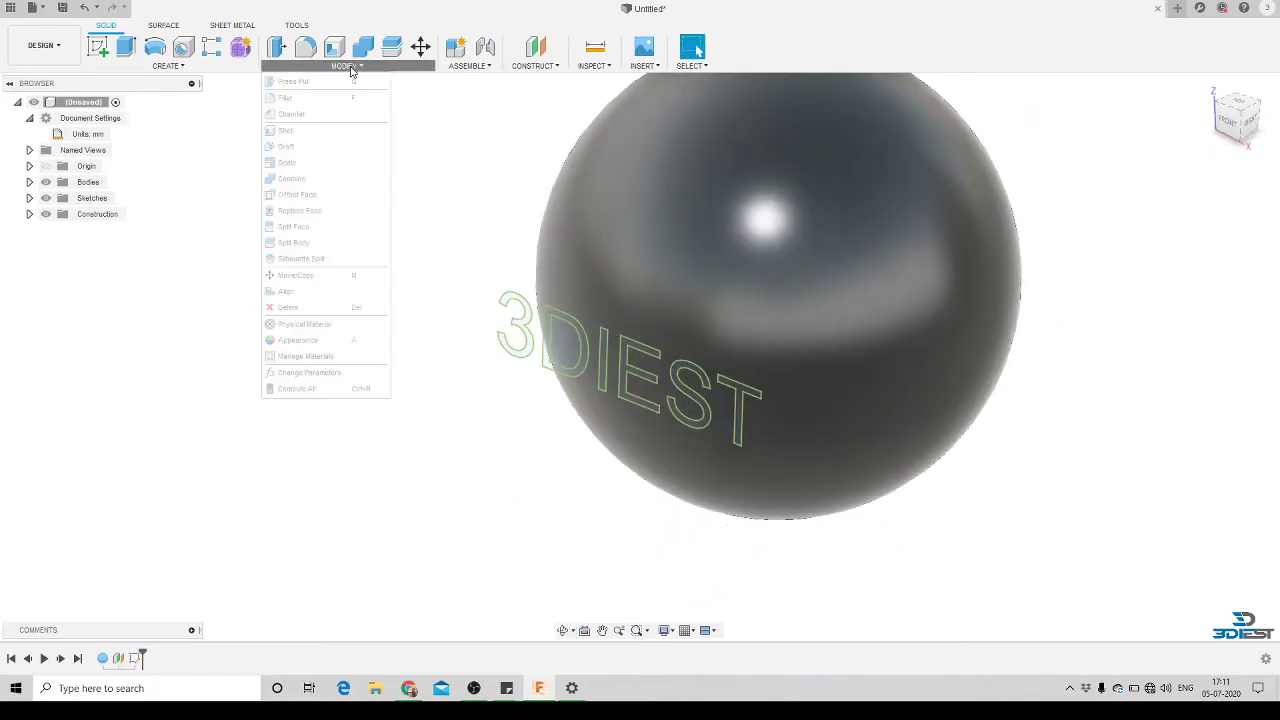
left_click(305, 229)
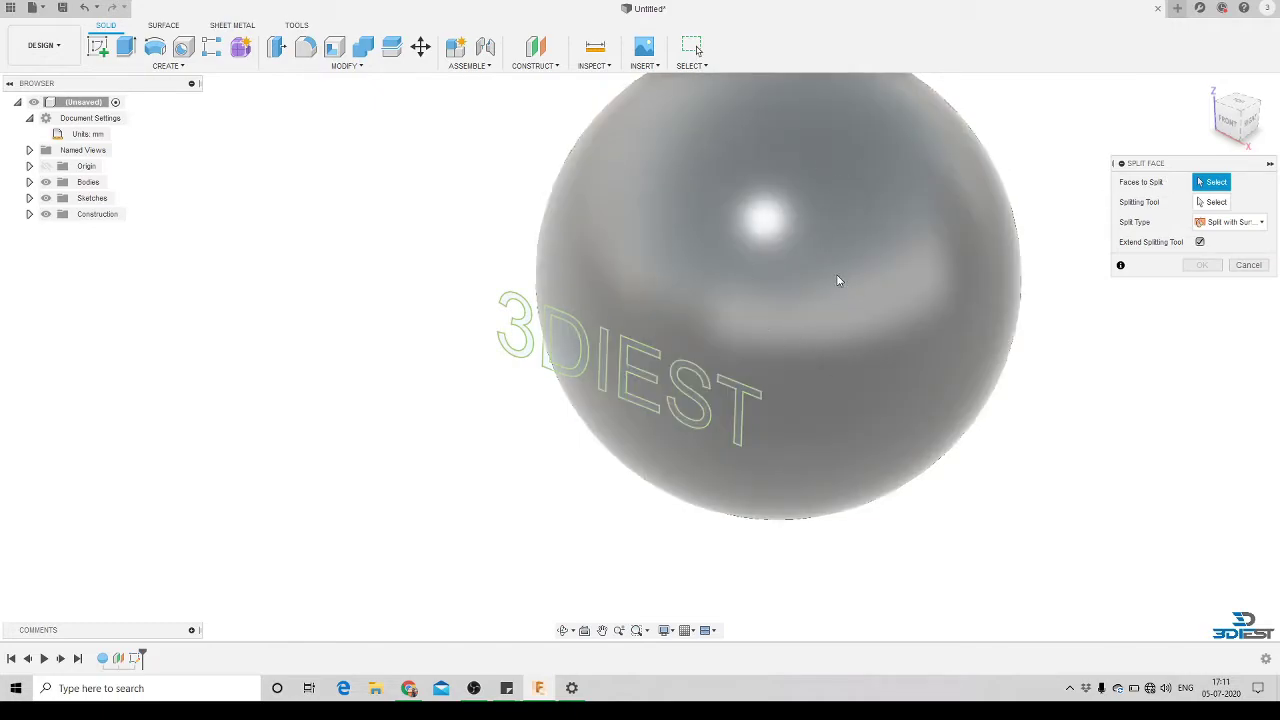
left_click(826, 298)
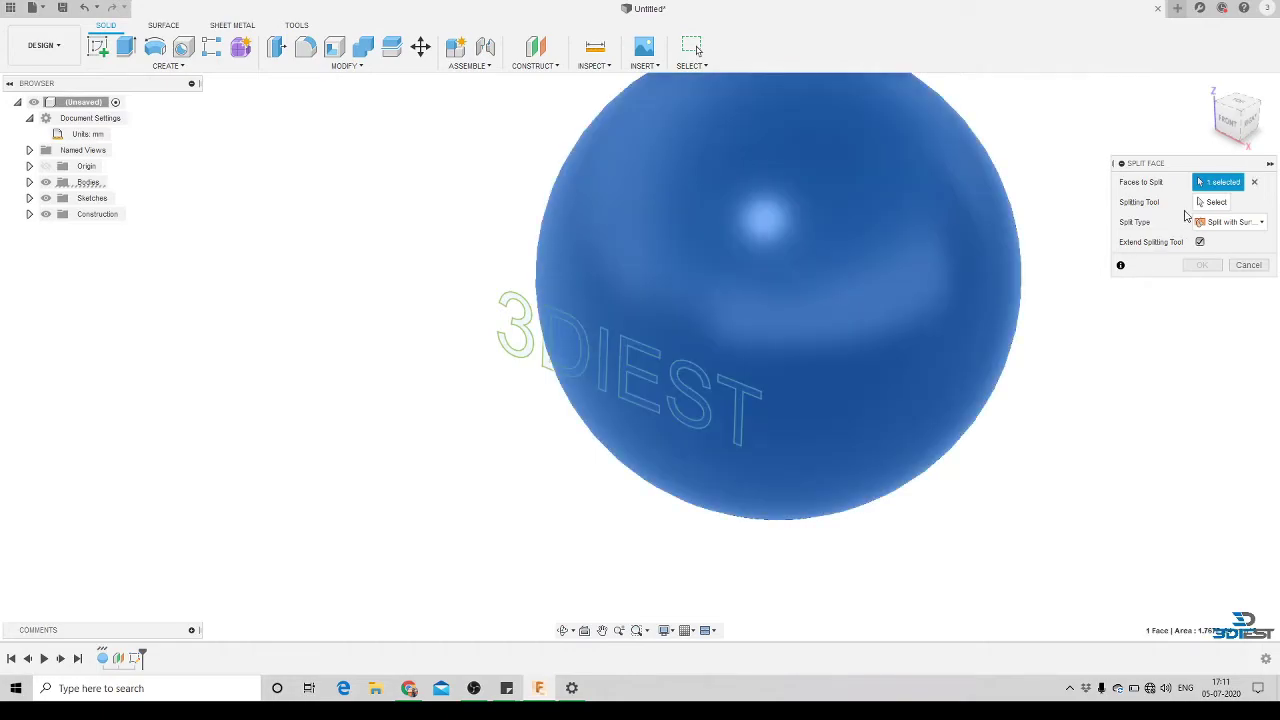
left_click(1210, 202)
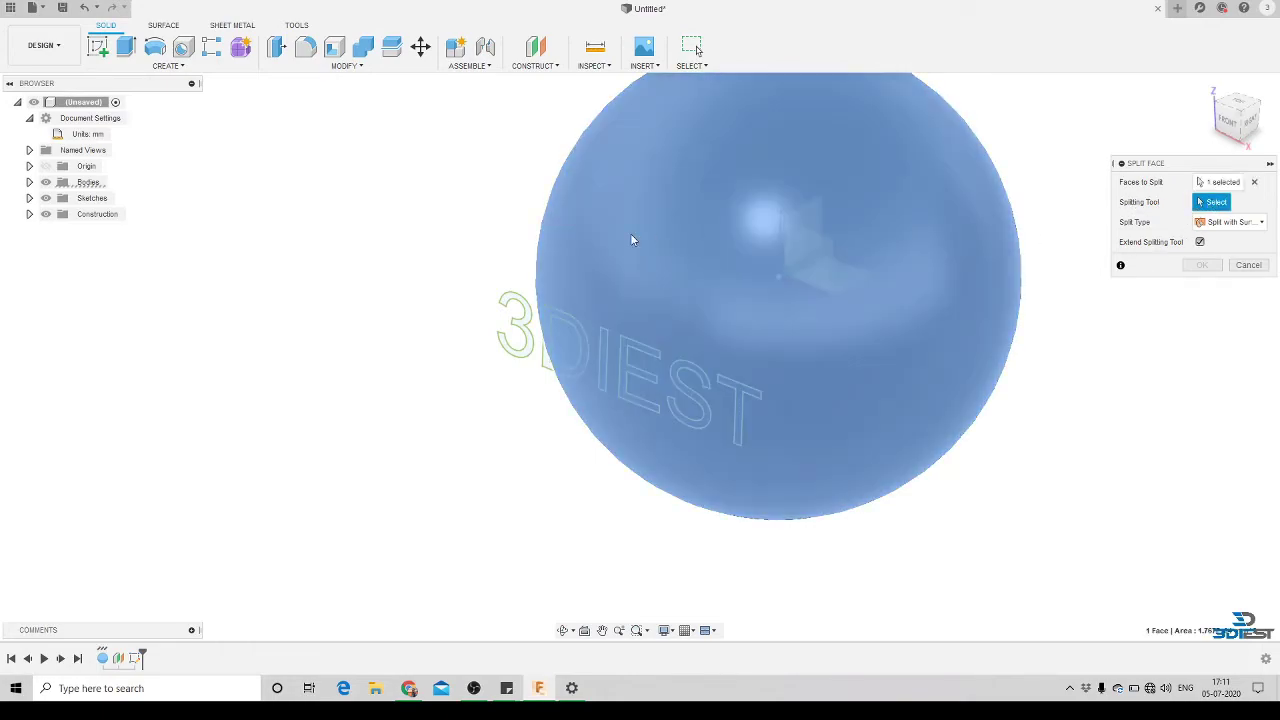
left_click(511, 301)
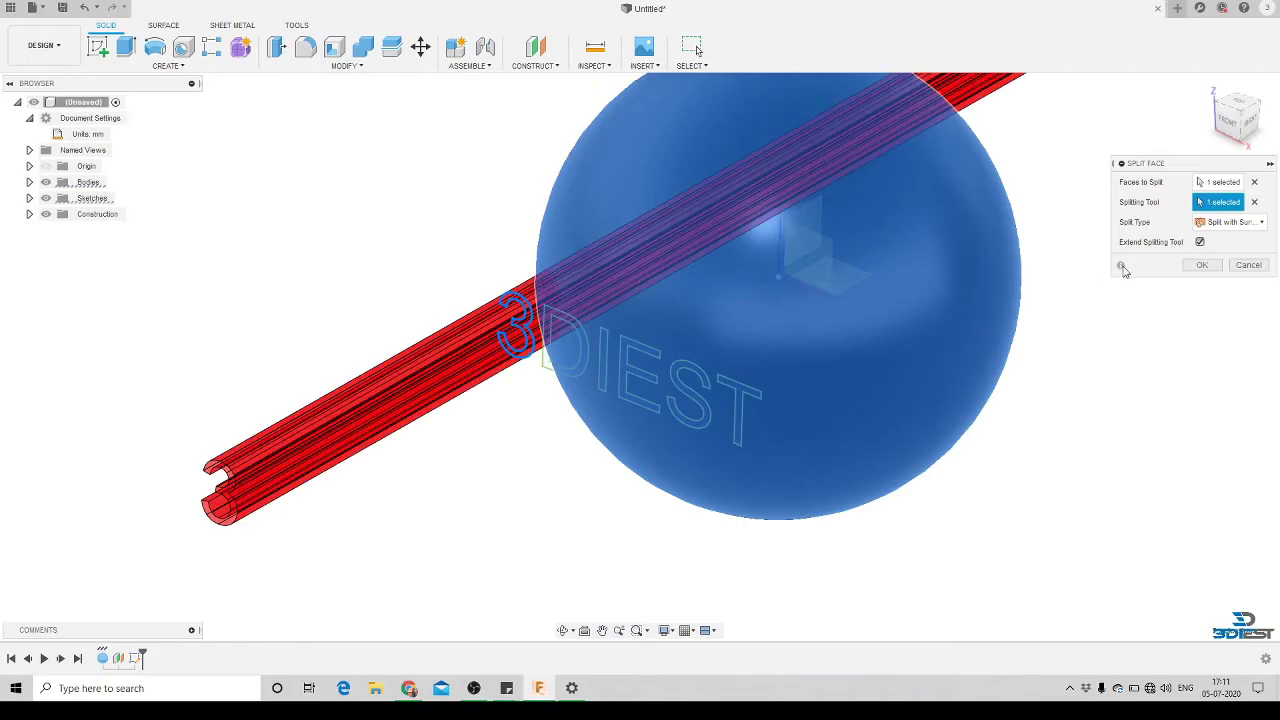
left_click(1197, 266)
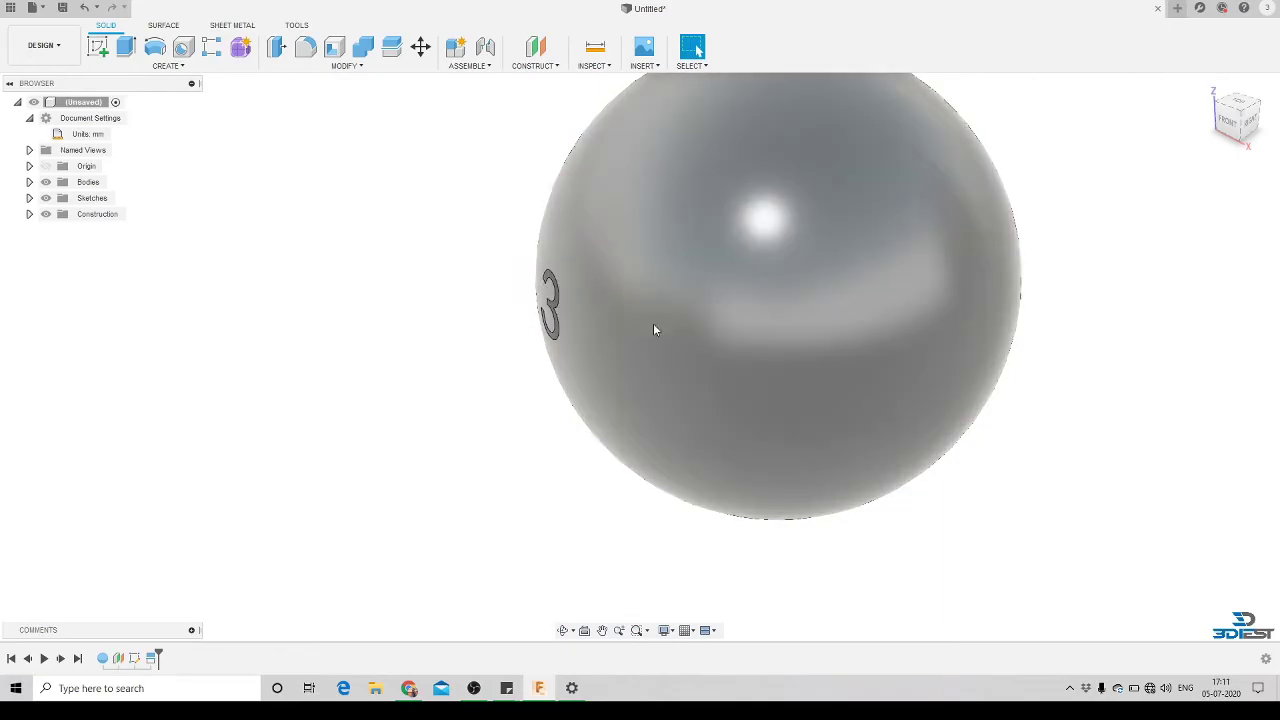
Show the text sketch again and split the sphere's face using the inner outline of the D as the splitting tool.
left_click(29, 198)
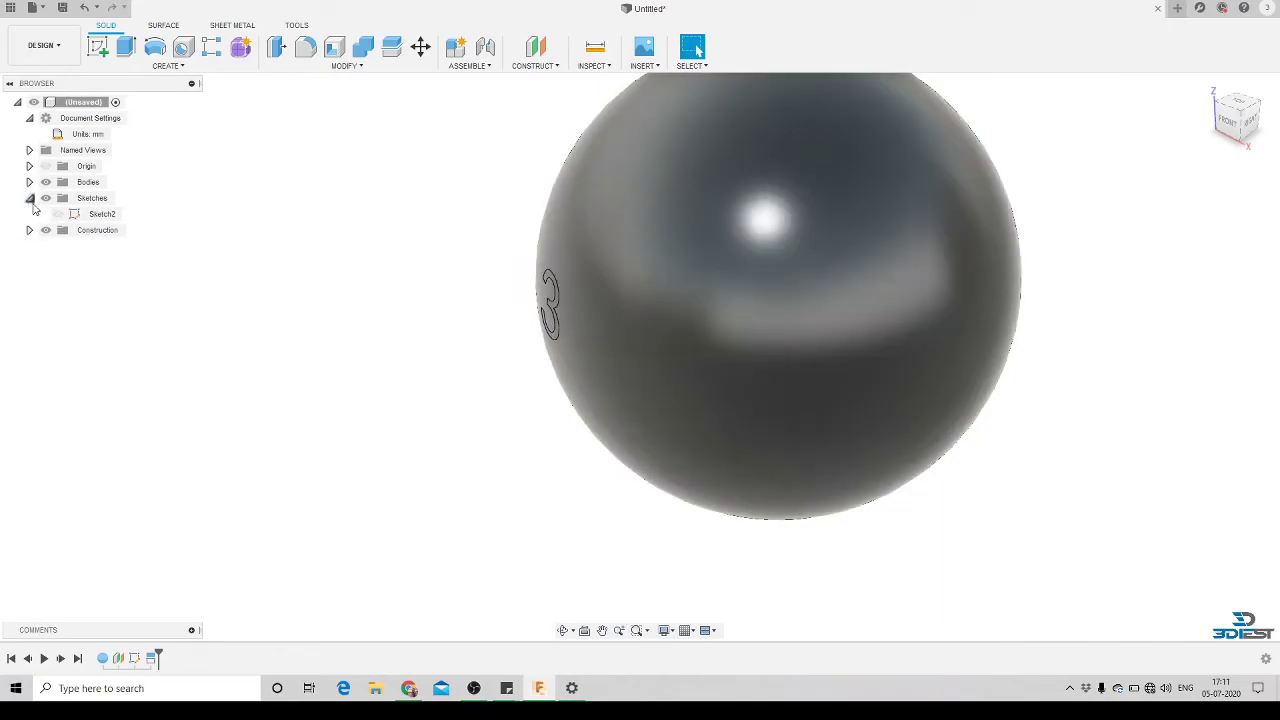
left_click(58, 214)
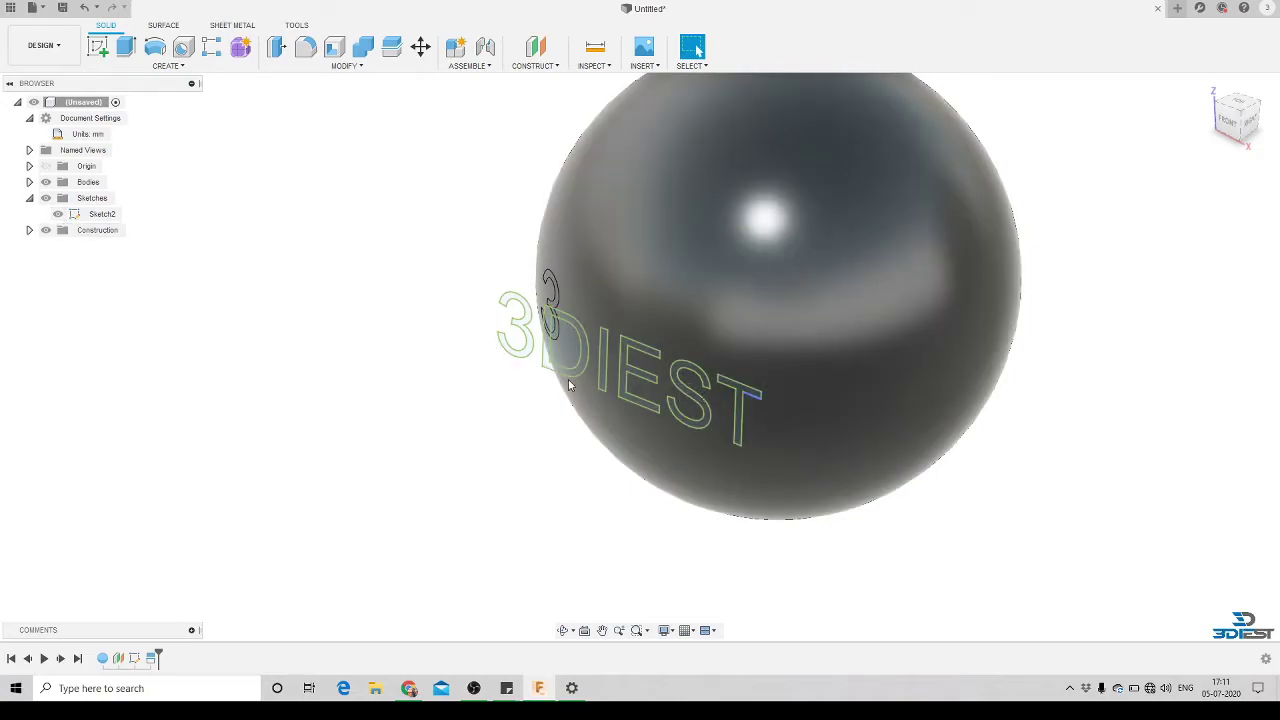
left_click(349, 72)
left_click(293, 226)
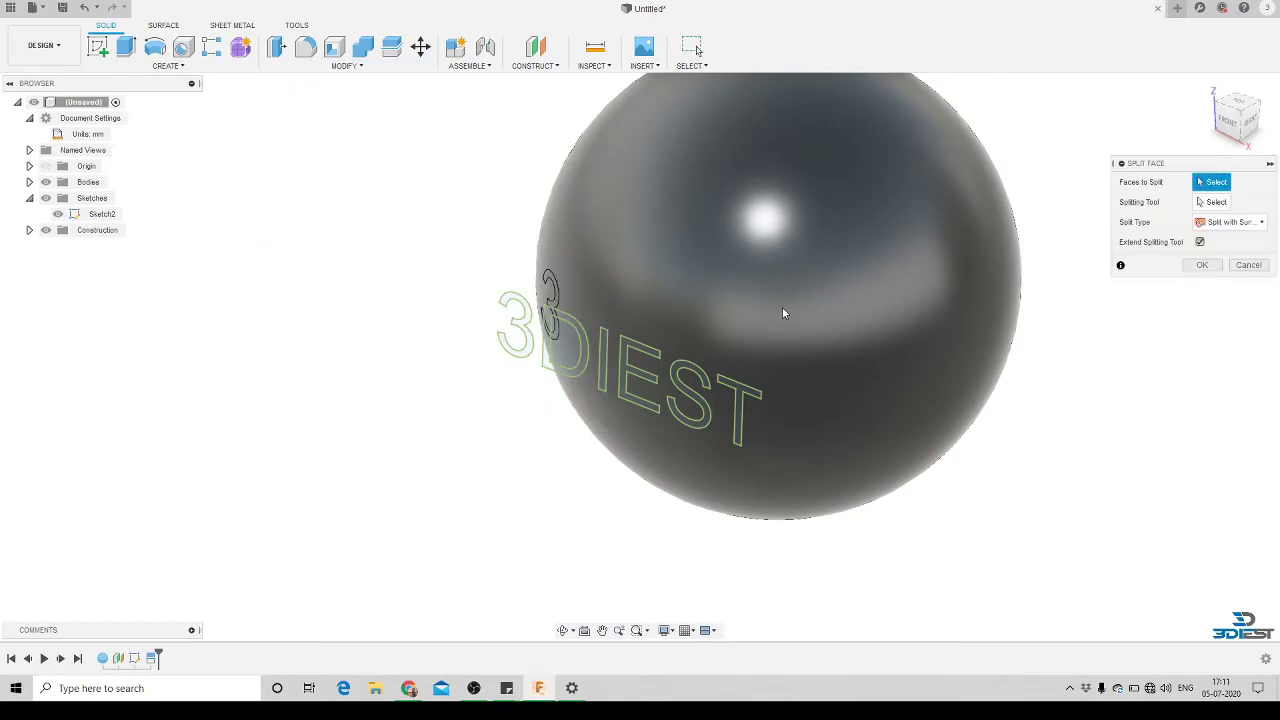
left_click(798, 268)
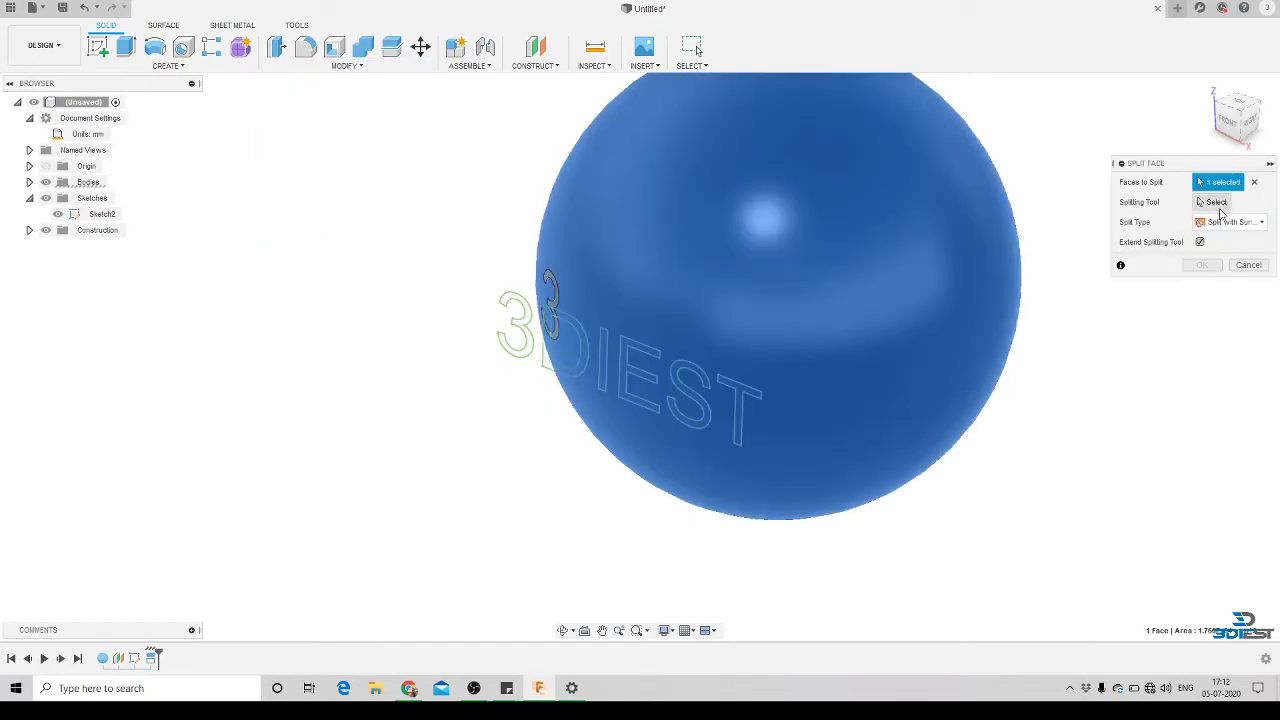
left_click(1215, 202)
scroll(619, 351, "up", 5)
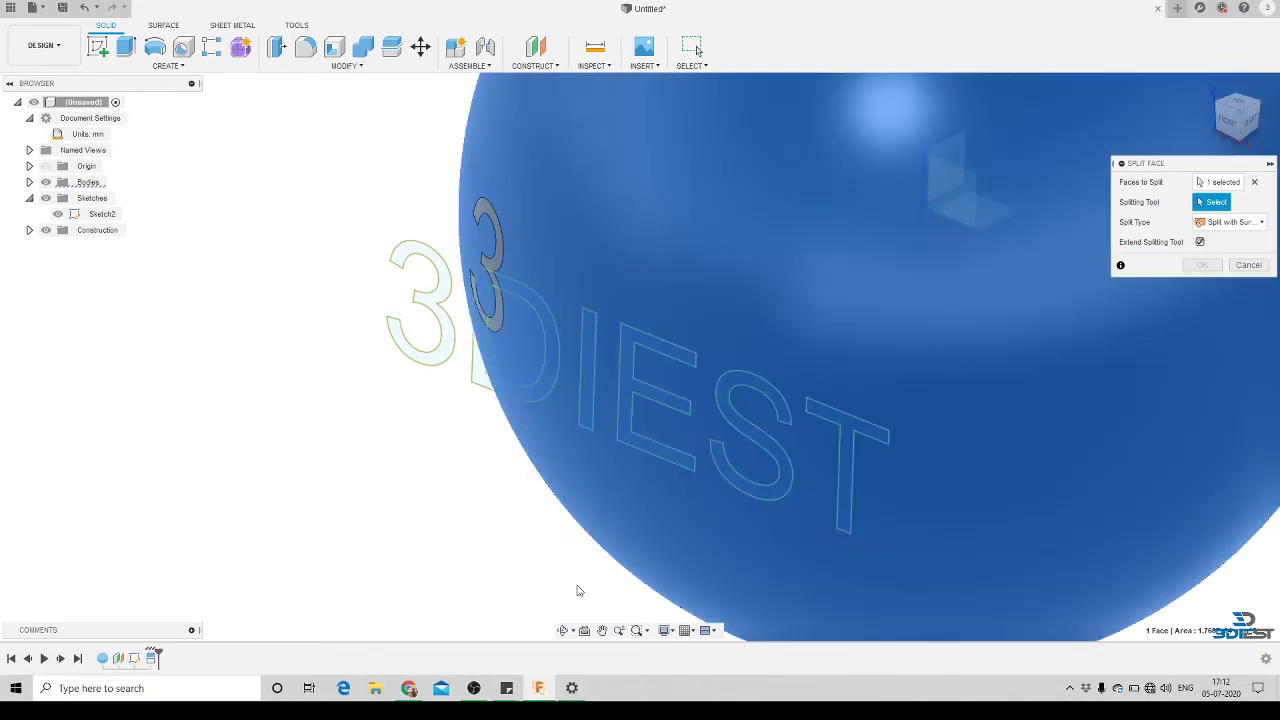
left_click(564, 630)
left_click_drag(525, 430, 683, 394)
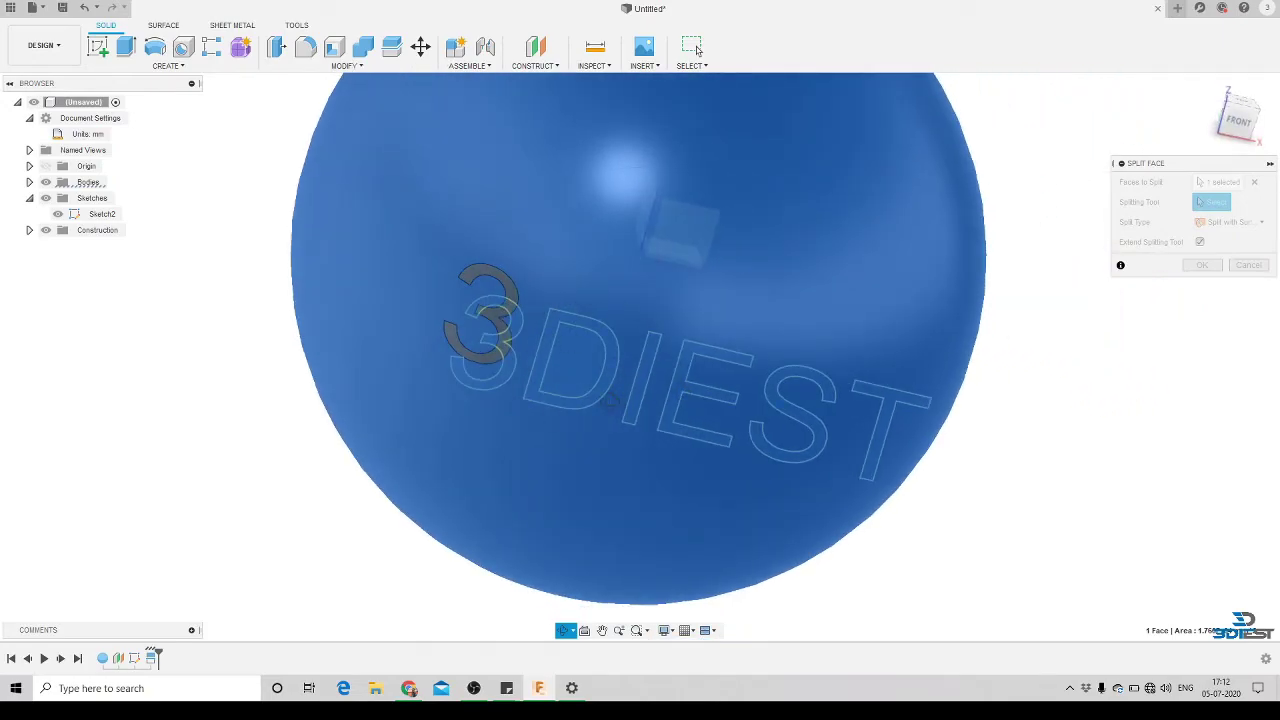
key("Escape")
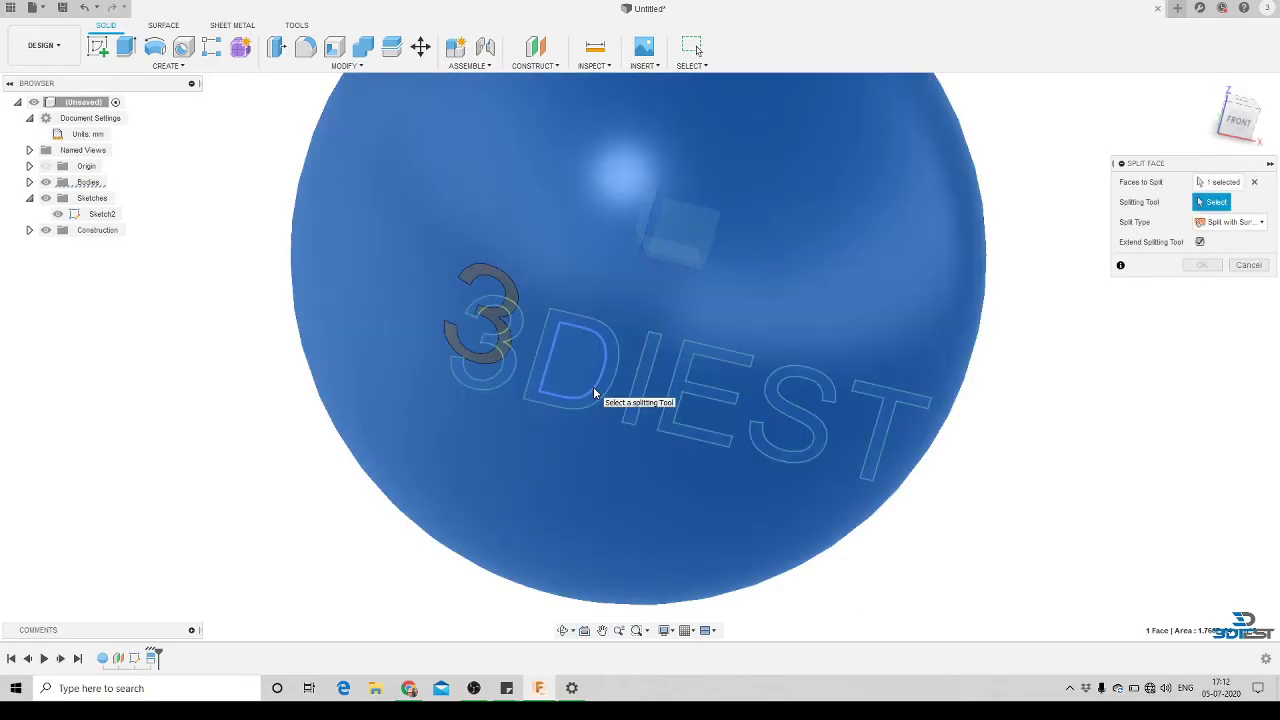
left_click(590, 373)
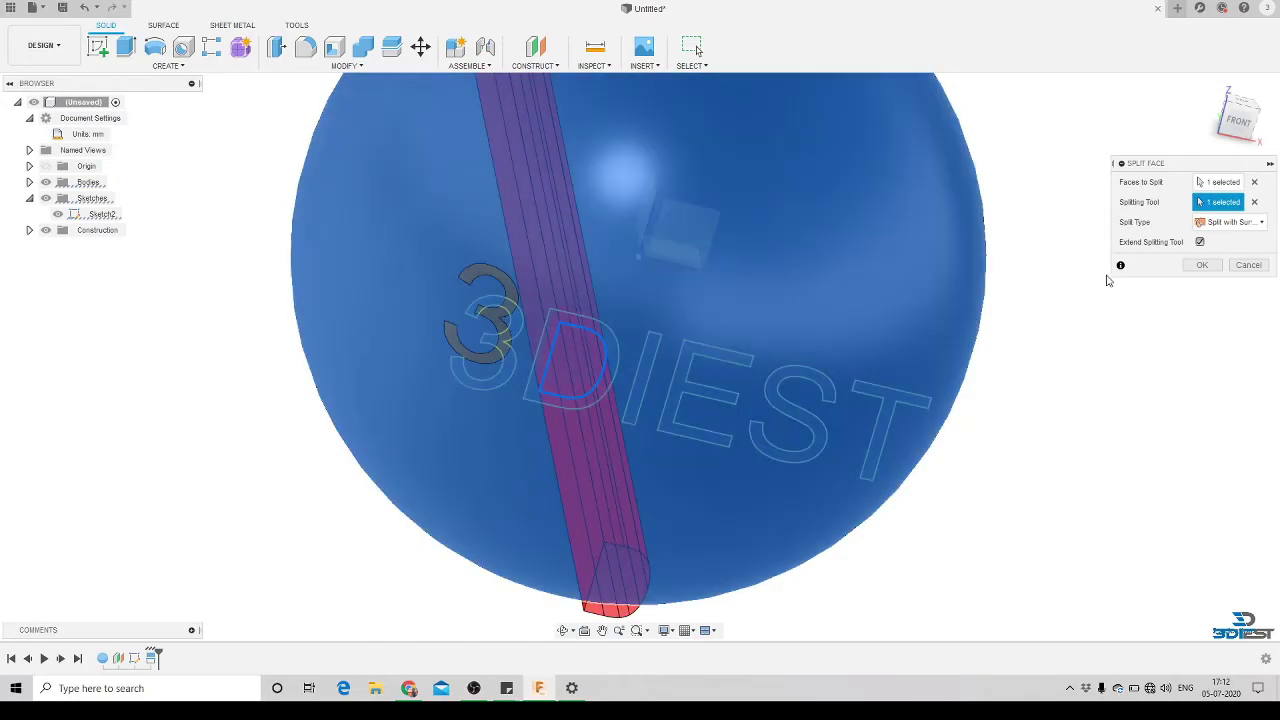
left_click(1202, 265)
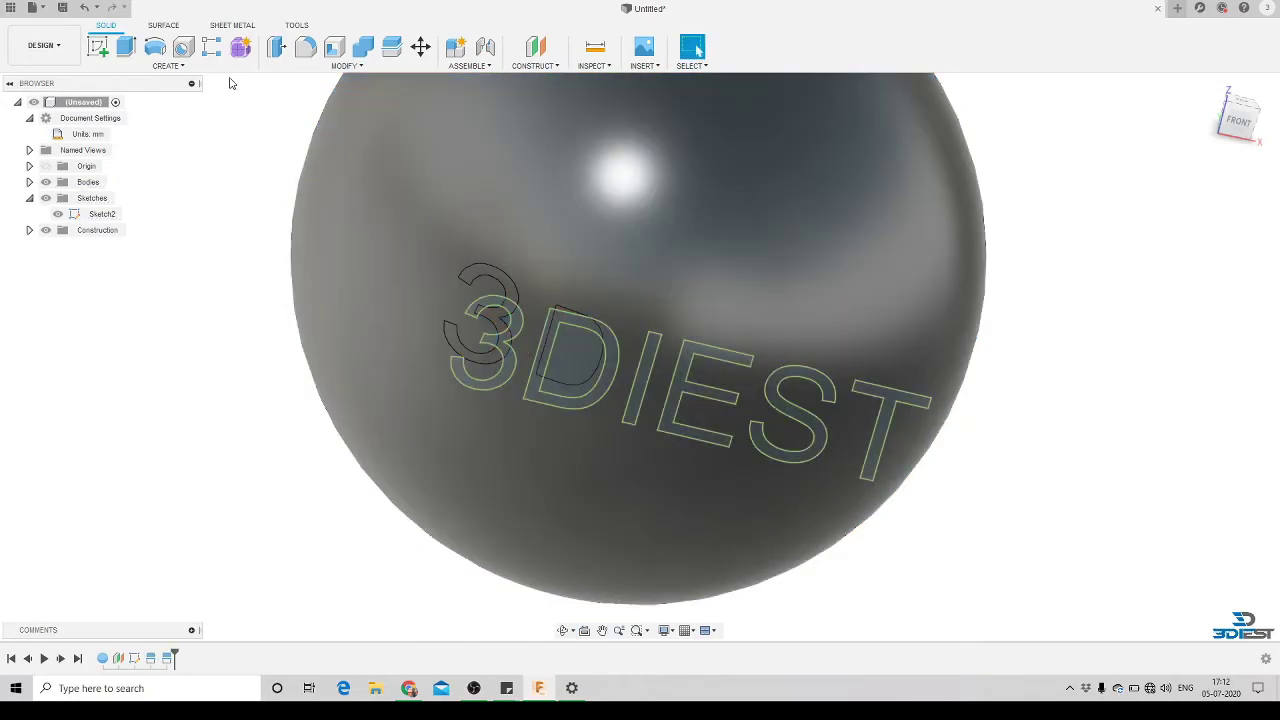
Split the sphere's face using the outer outline of the D as the splitting tool.
left_click(168, 65)
left_click(345, 65)
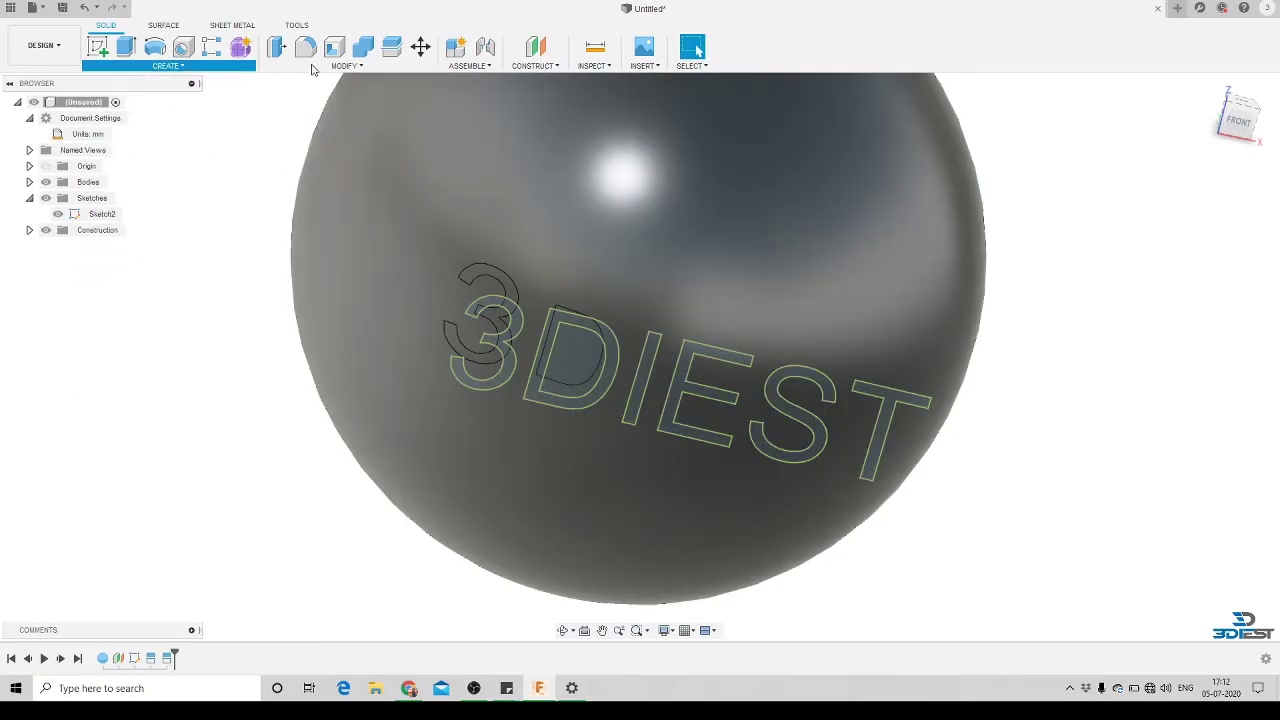
left_click(345, 65)
left_click(294, 227)
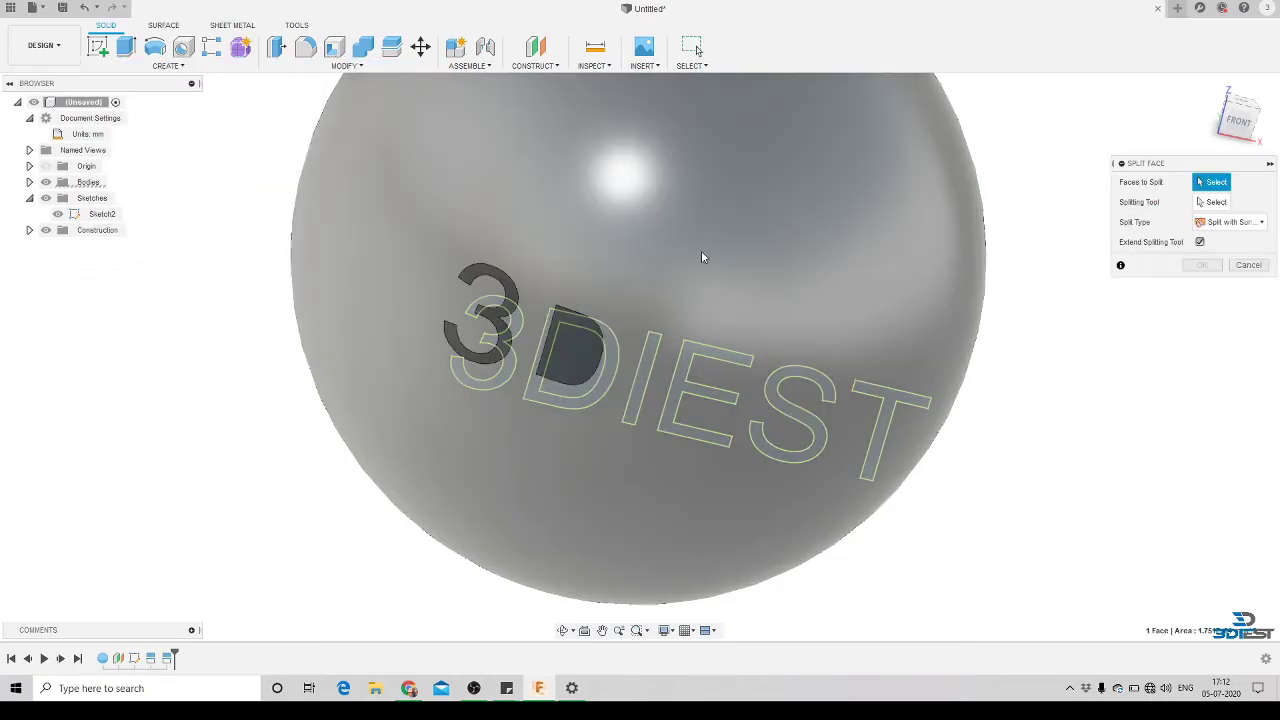
left_click(701, 250)
left_click(1210, 202)
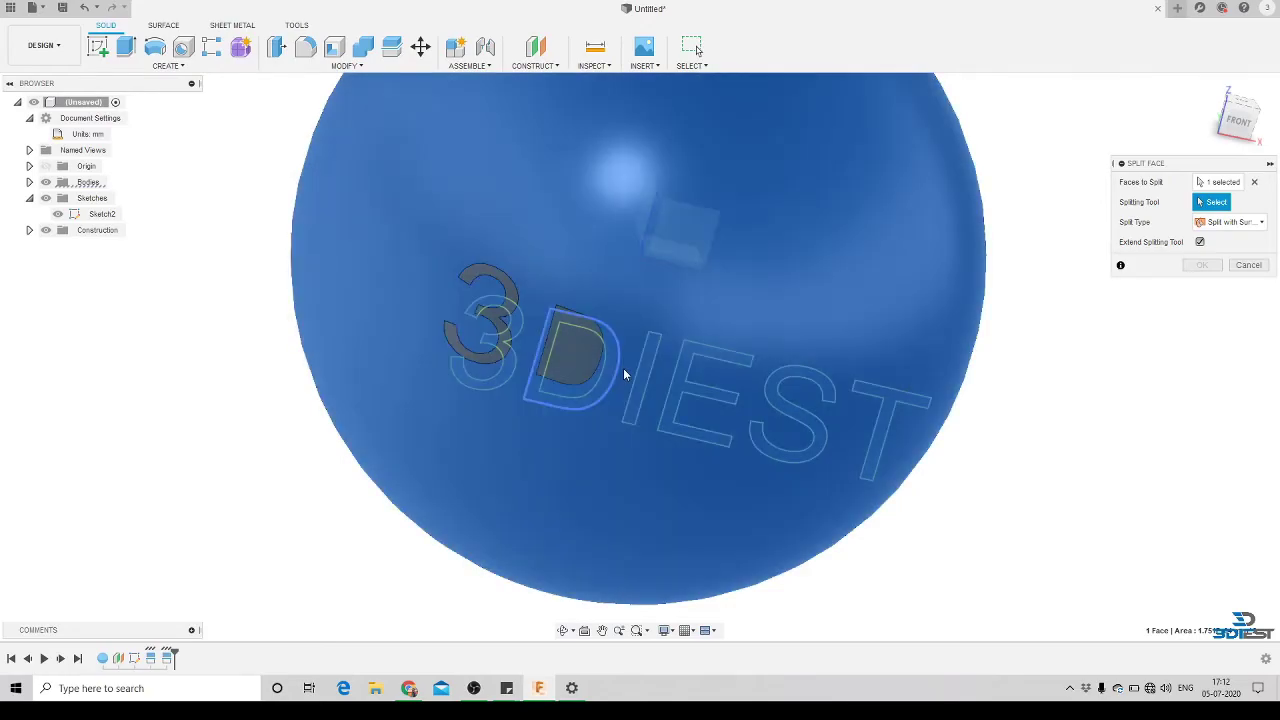
left_click(623, 368)
left_click(1204, 268)
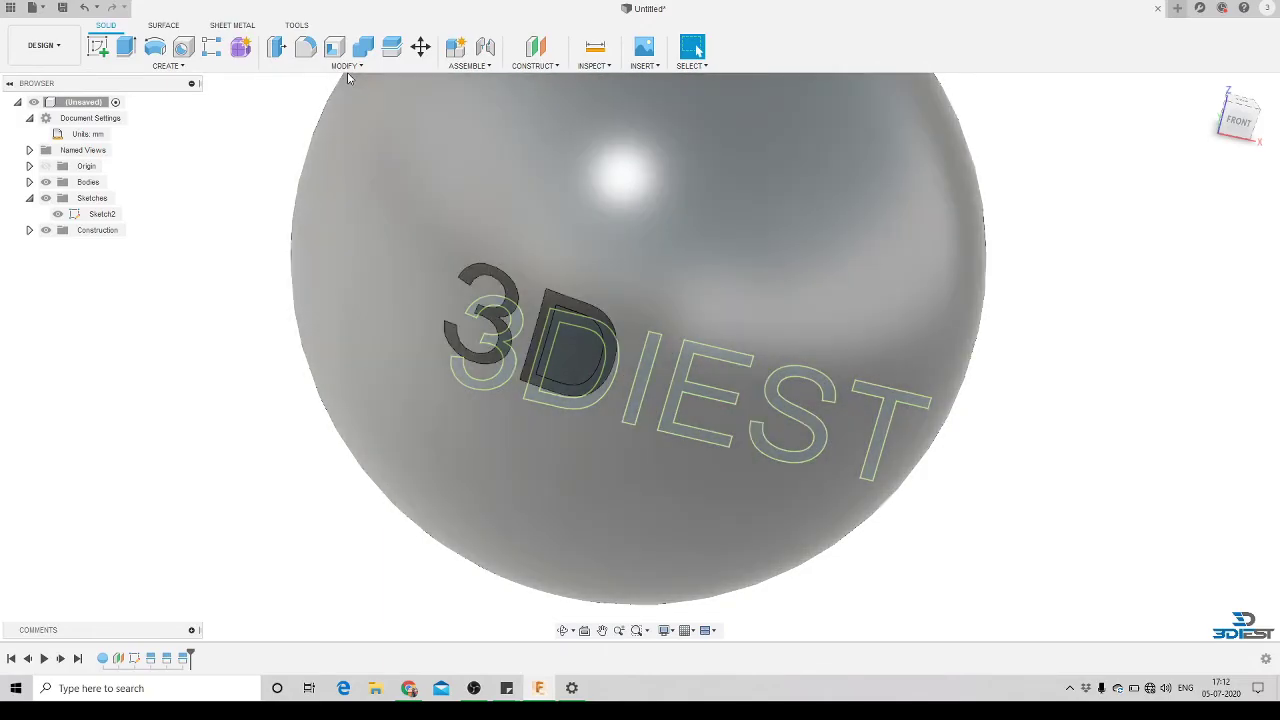
Split the sphere's face with the sketched outlines of the remaining letters I, E, S and T.
left_click(344, 65)
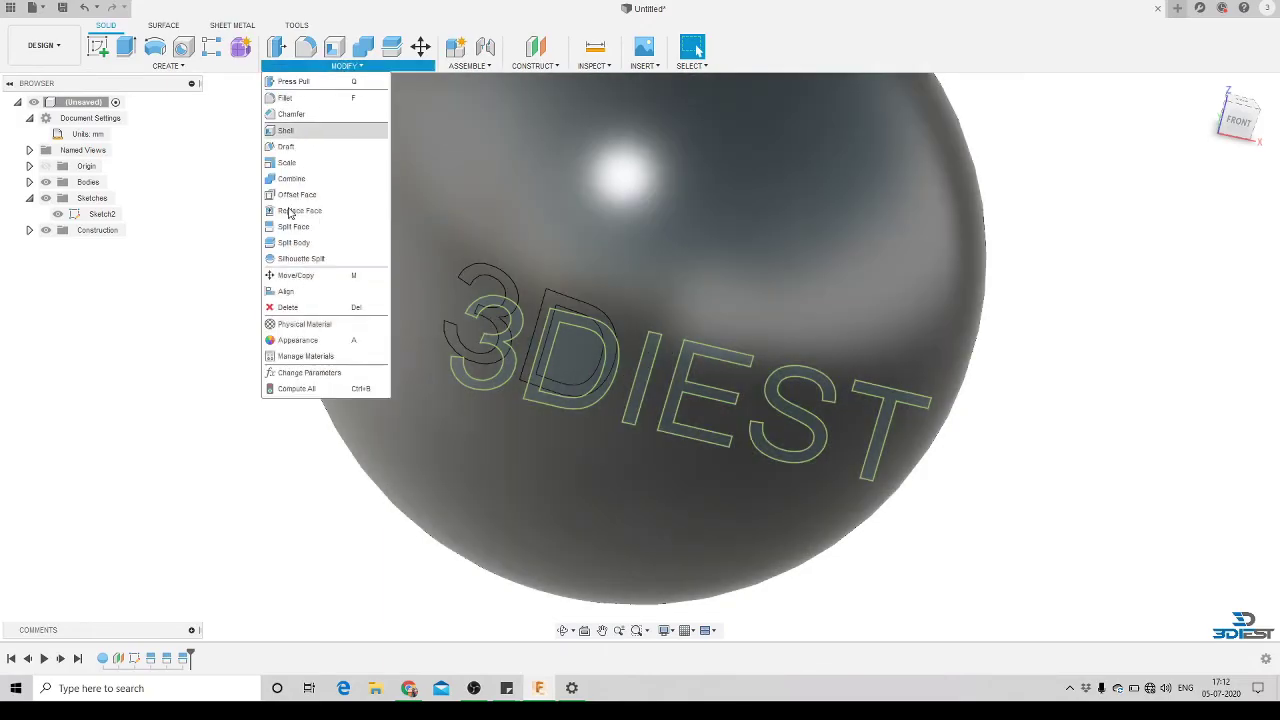
left_click(300, 224)
left_click(717, 228)
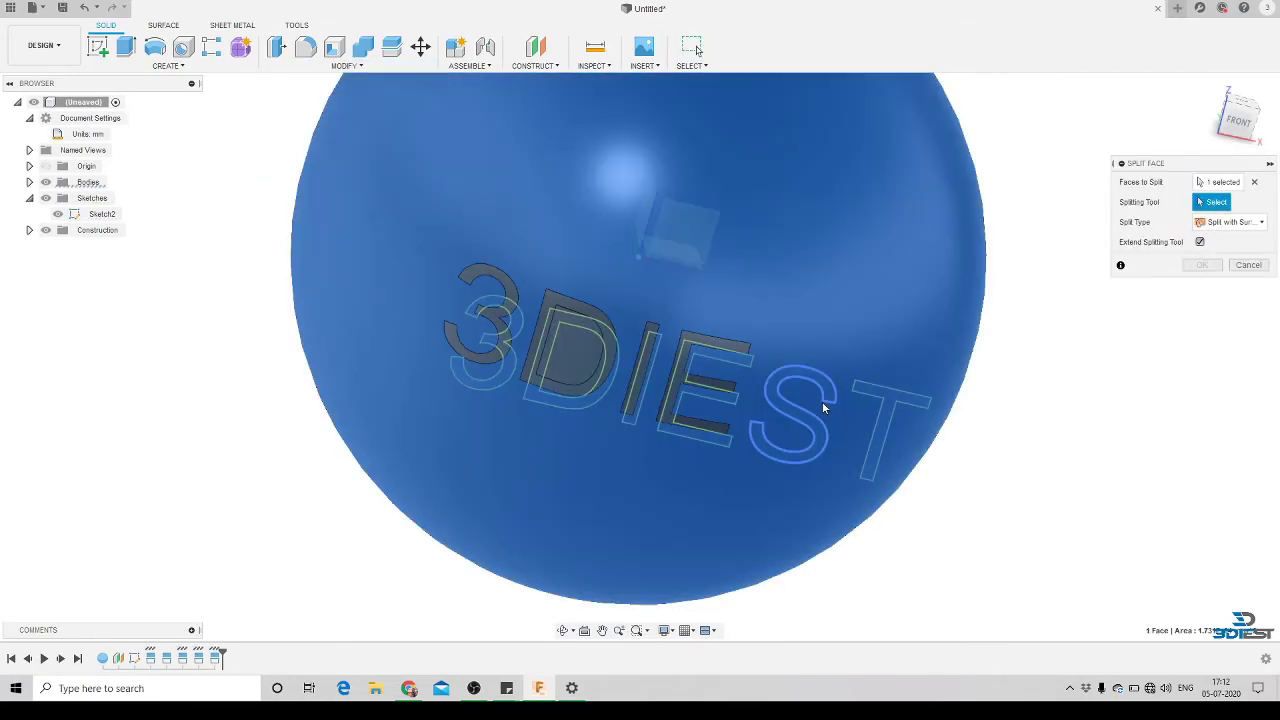
left_click(822, 401)
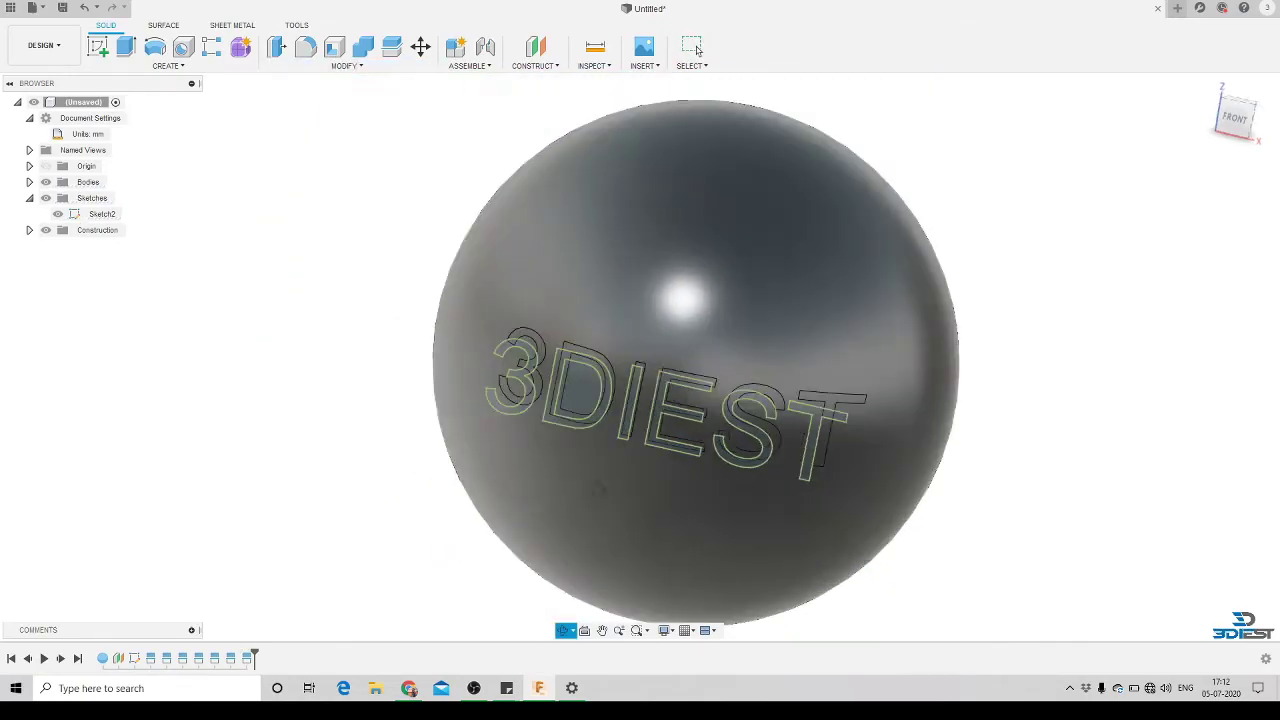
Hide all the sketches, leaving only the split letter faces on the sphere.
middle_click_drag(600, 489, 830, 505, "shift")
scroll(608, 338, "up", 2)
mouse_move(608, 338)
left_mouse_down()
mouse_move(650, 280)
mouse_move(608, 338)
left_mouse_up()
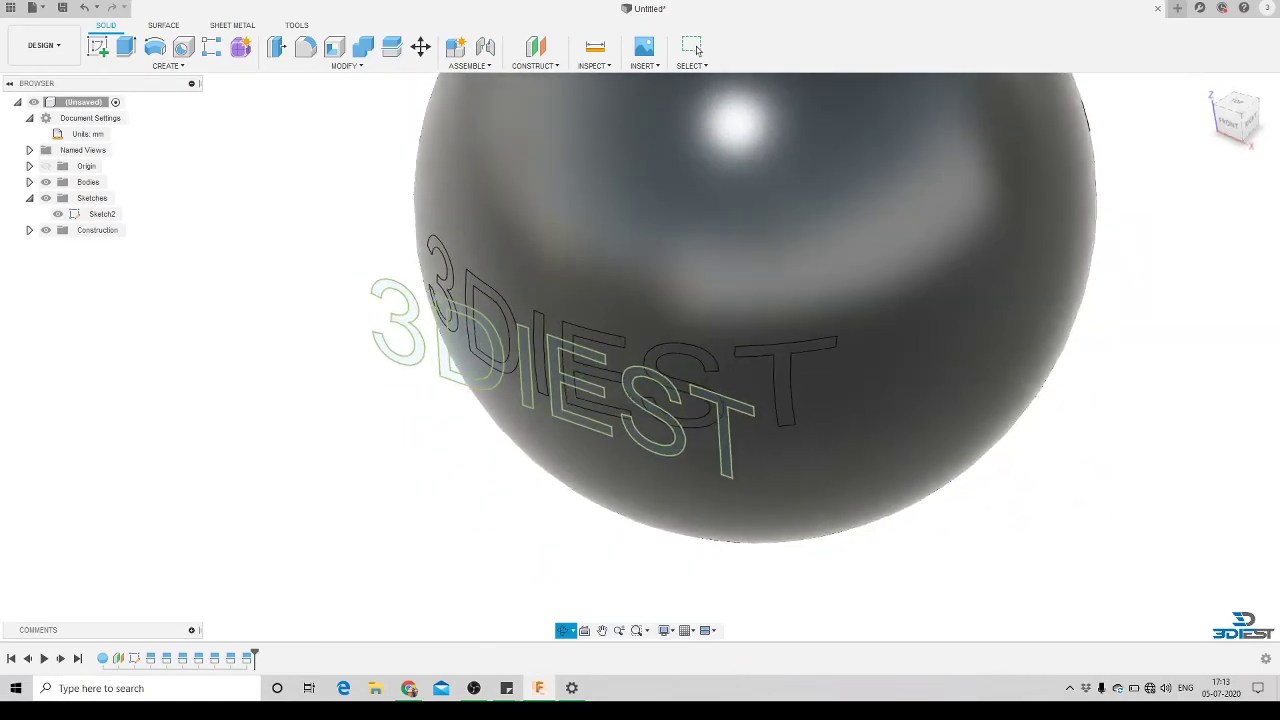
left_click(45, 200)
Examine the split 3DIEST letter faces on the sphere's curved surface from several angles.
scroll(666, 432, "down", 2)
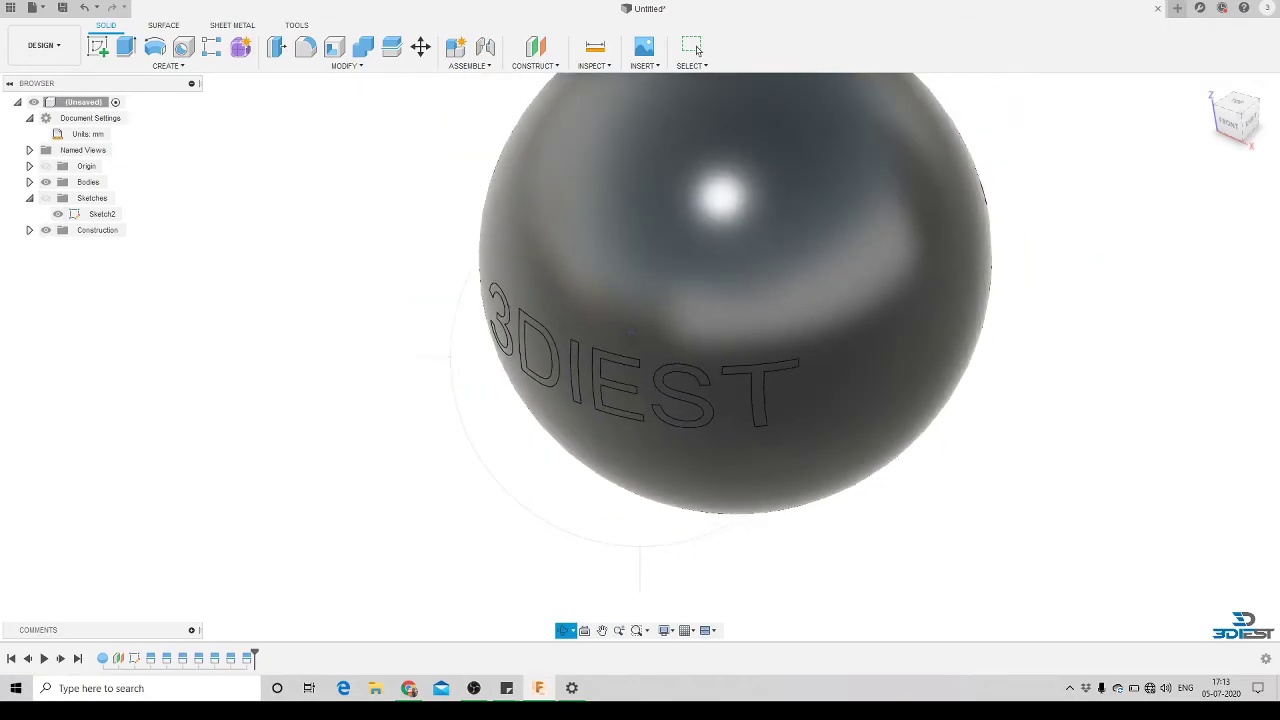
left_click_drag(666, 432, 690, 400)
middle_click_drag(690, 400, 660, 370, "shift")
middle_click_drag(565, 445, 545, 435, "shift")
scroll(640, 356, "down", 2)
left_click_drag(640, 356, 662, 406)
middle_click_drag(662, 406, 631, 318, "shift")
scroll(631, 318, "up", 2)
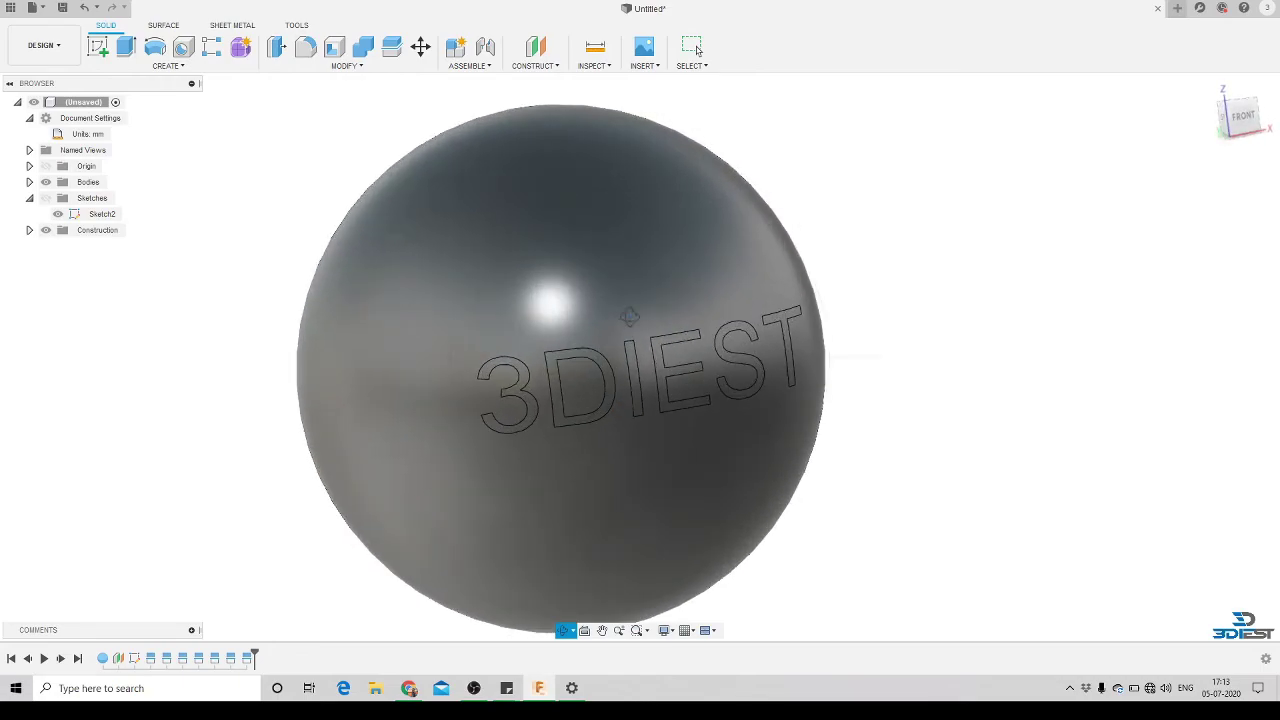
Press Pull the letter faces 3, D, I, E, S and T together, offsetting them 2 mm outward from the sphere.
left_click(277, 47)
scroll(531, 389, "up", 3)
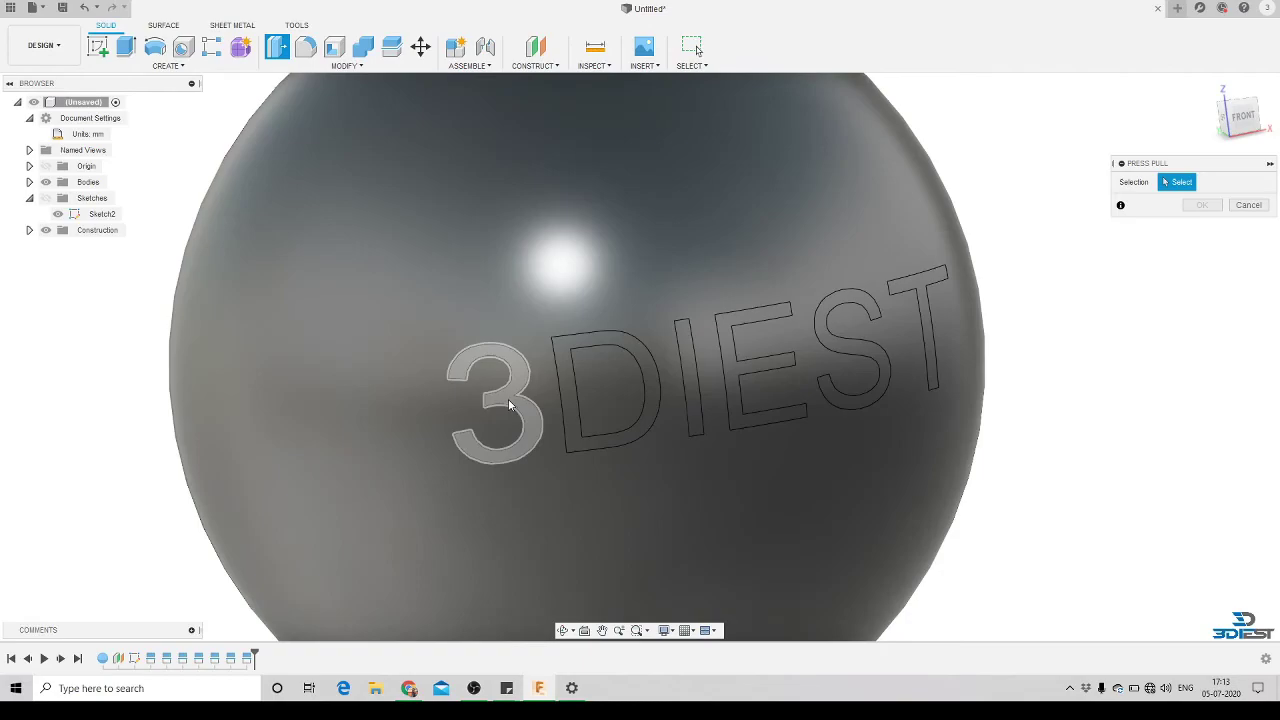
left_click(515, 408)
left_click(578, 428)
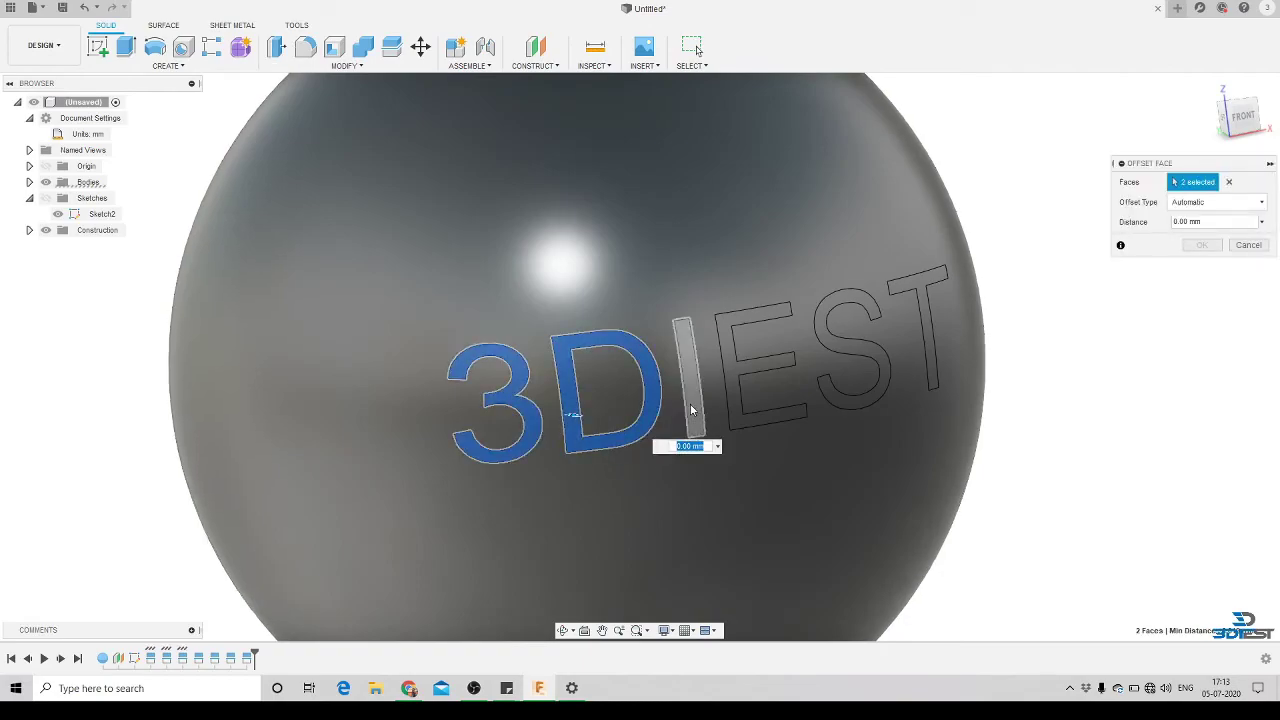
left_click(693, 408)
left_click(735, 378)
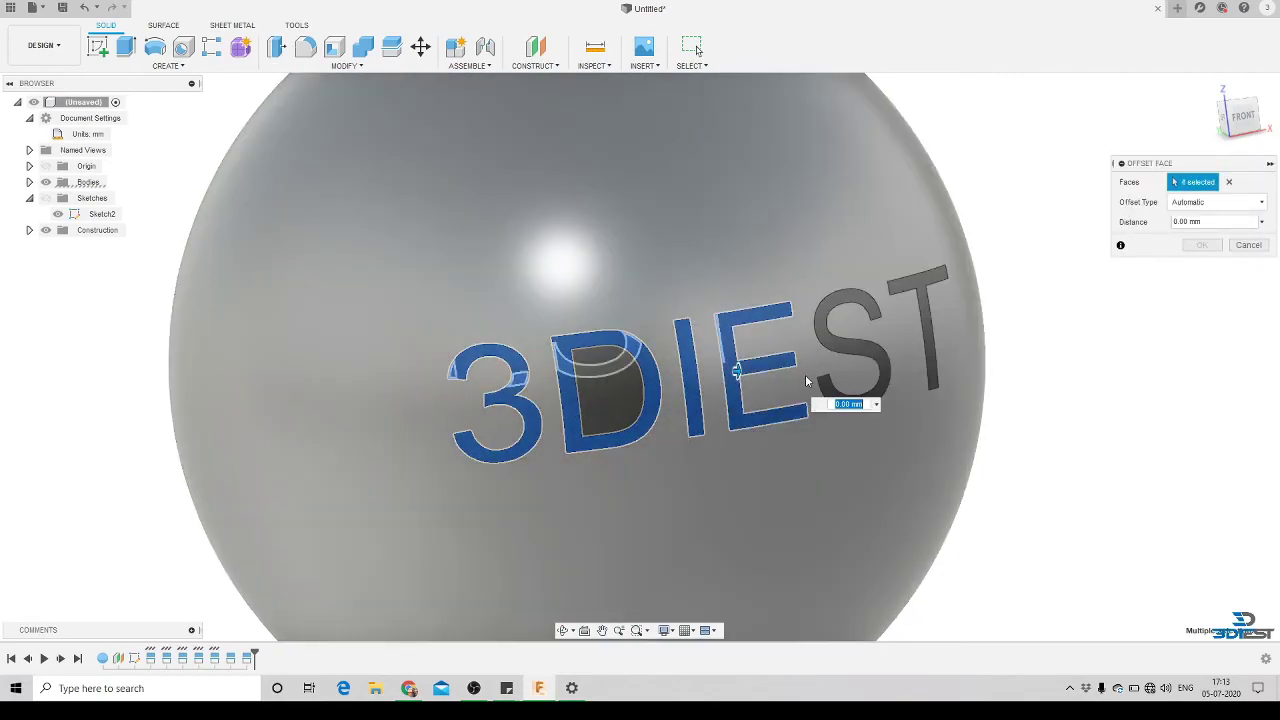
left_click(846, 346)
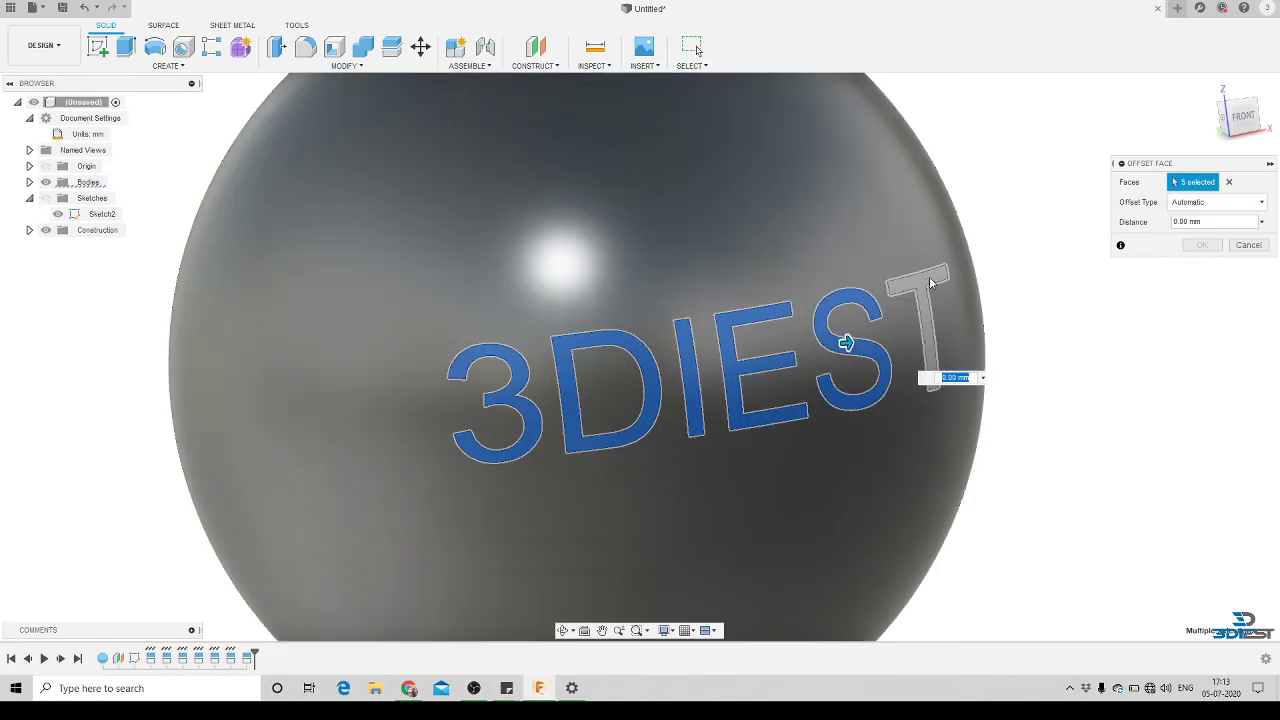
left_click(920, 288)
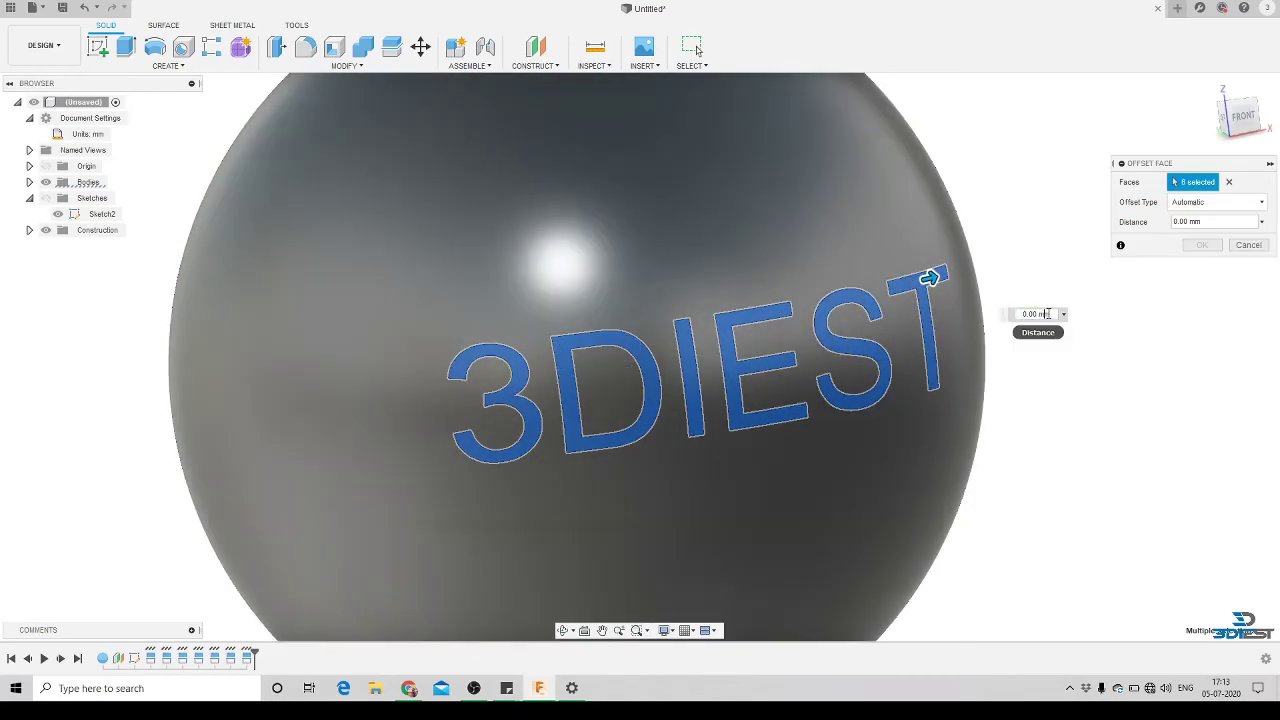
left_click(1054, 314)
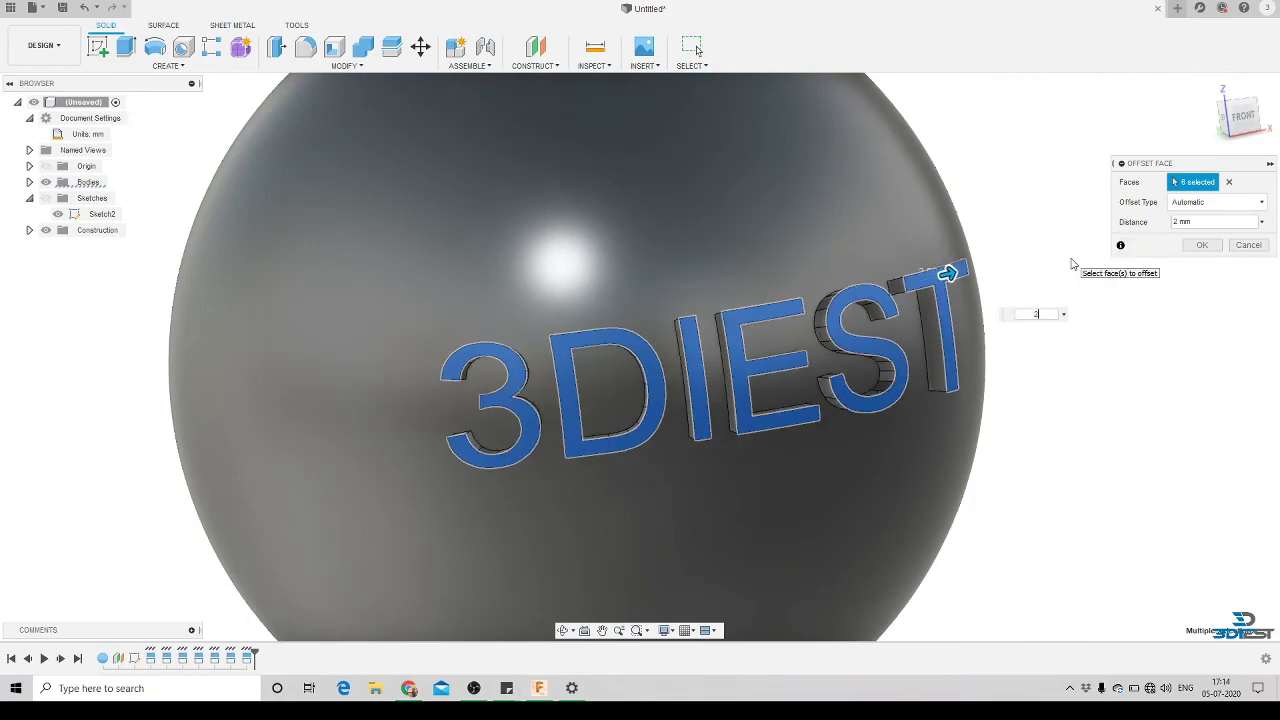
left_click(1196, 249)
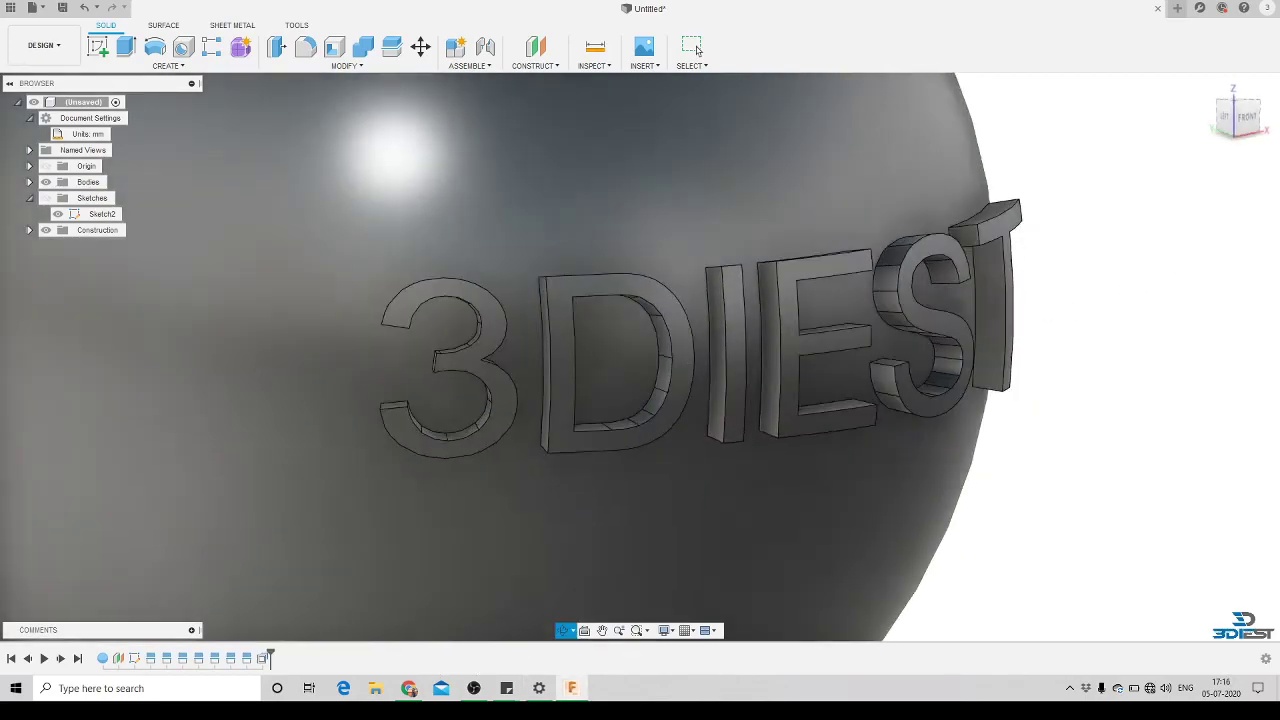
Examine the raised 3DIEST letters and their side walls from different angles.
left_click_drag(600, 420, 683, 497)
mouse_move(683, 496)
middle_mouse_down("shift")
mouse_move(696, 468)
mouse_move(655, 483)
mouse_move(662, 500)
middle_mouse_up("shift")
left_click_drag(680, 500, 660, 474)
middle_click_drag(660, 474, 615, 480, "shift")
left_click_drag(630, 500, 686, 490)
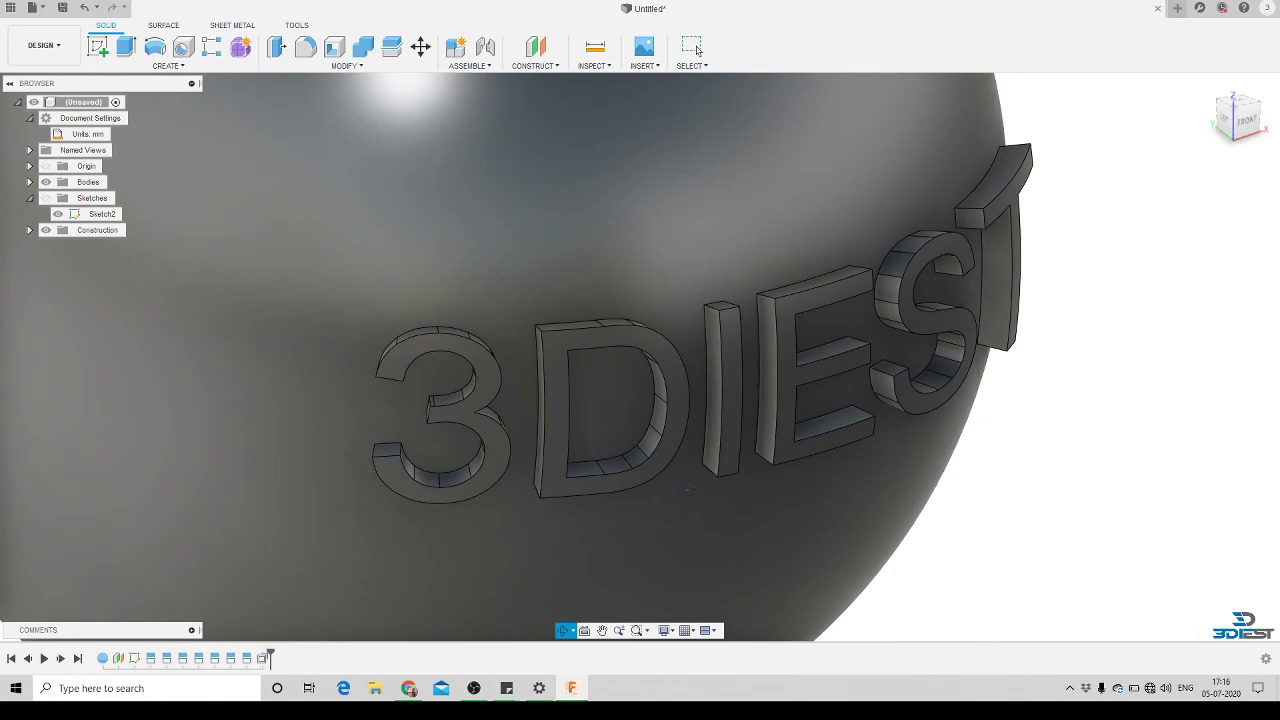